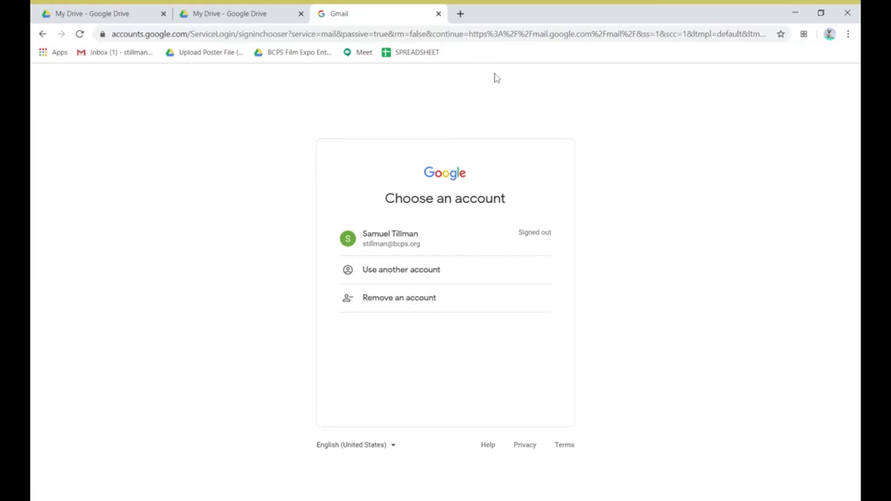
Go to gmail from the browser's address bar
click(445, 33)
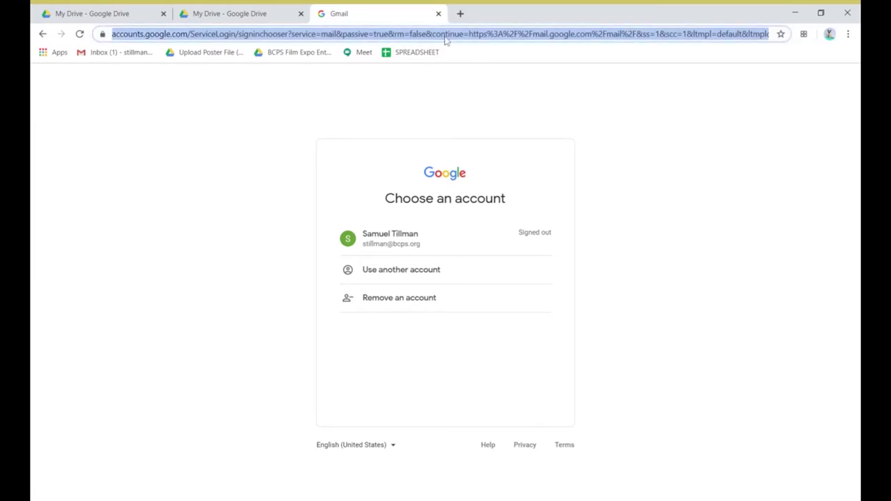
text(gmail)
key(Return)
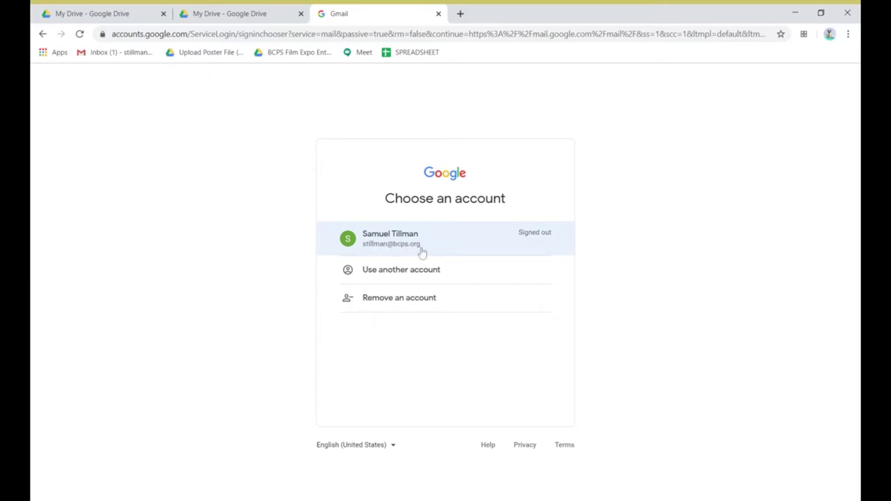
Choose the school account and submit its password to reach the inbox
click(391, 279)
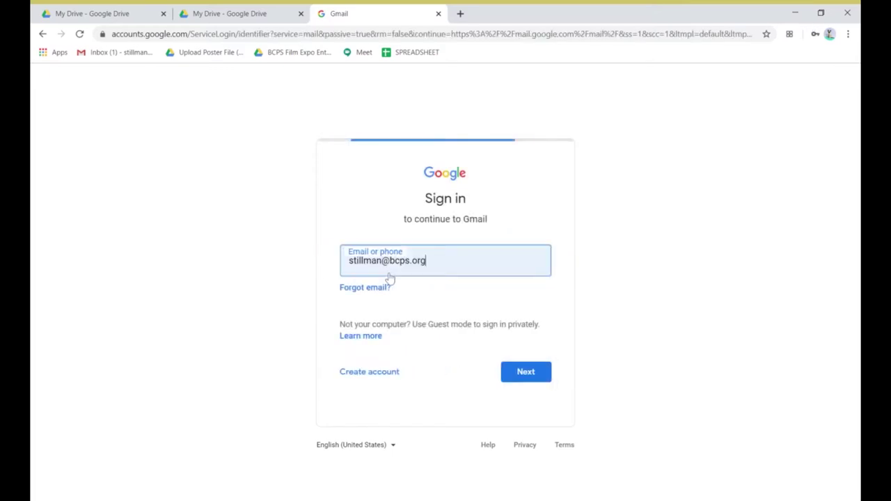
drag(349, 260, 376, 260)
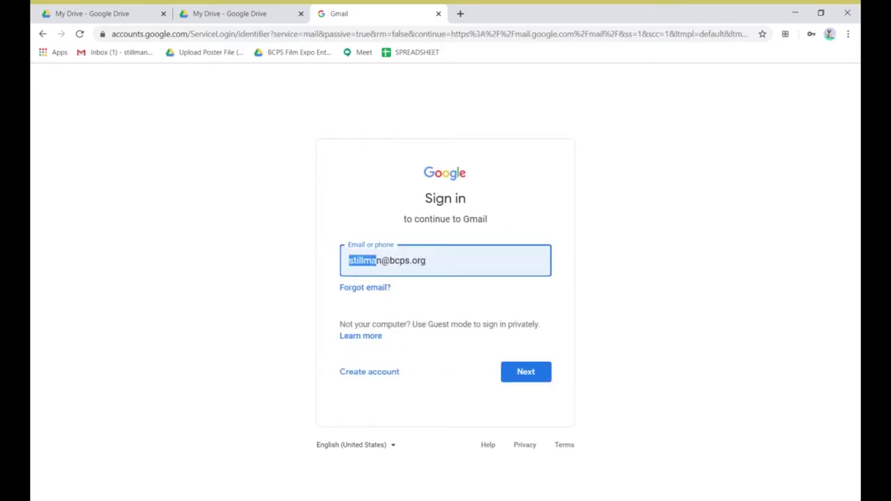
key(End)
click(43, 33)
click(406, 244)
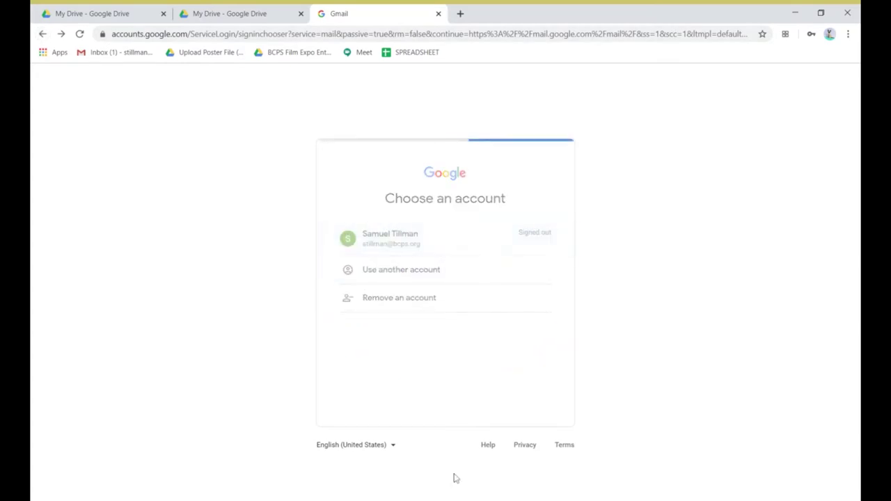
click(515, 311)
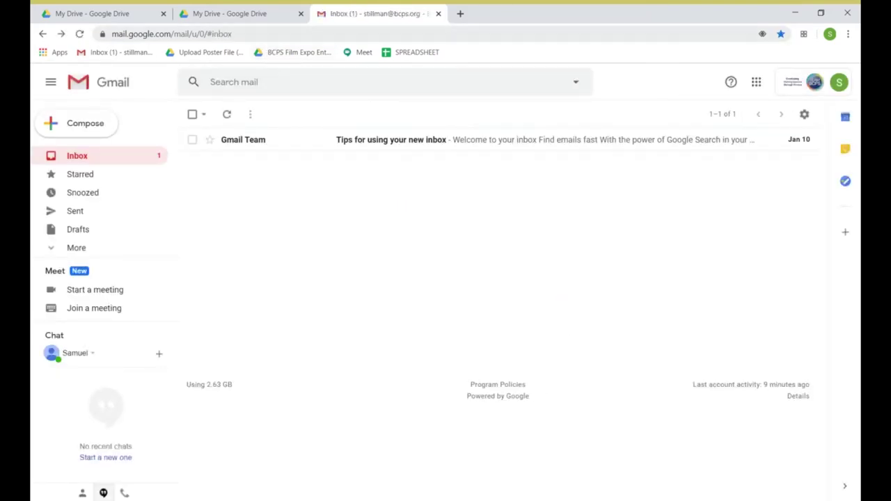
Load sites.google.com/new in the current tab
key(ctrl+l)
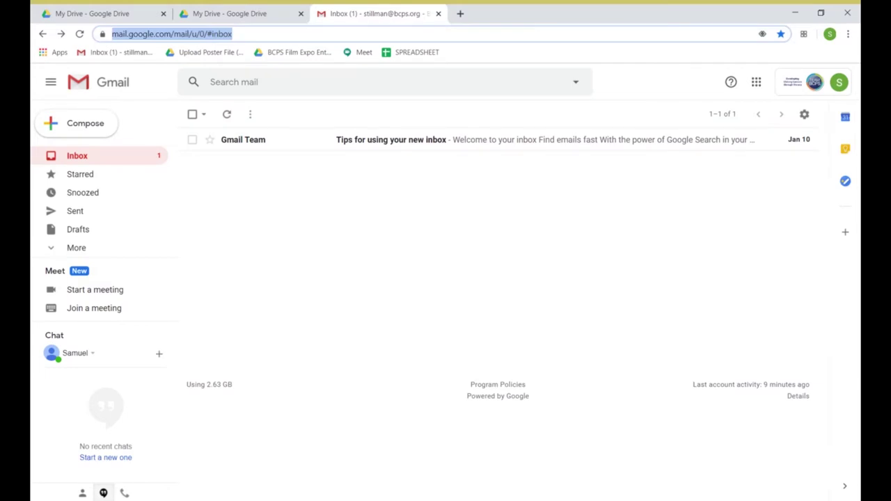
text(sites)
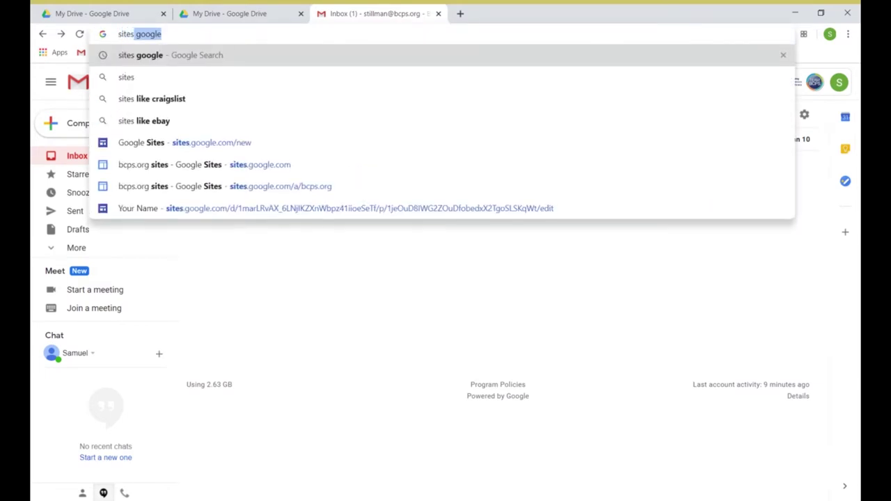
text(.google)
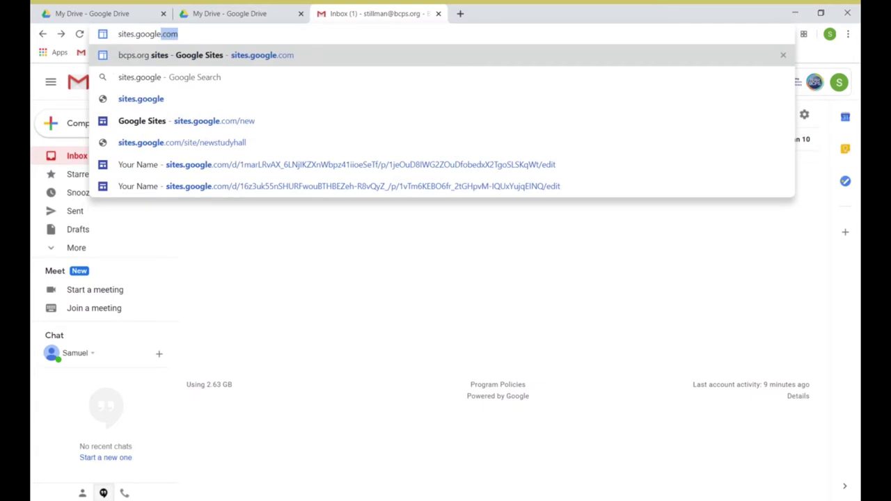
text(.com/new)
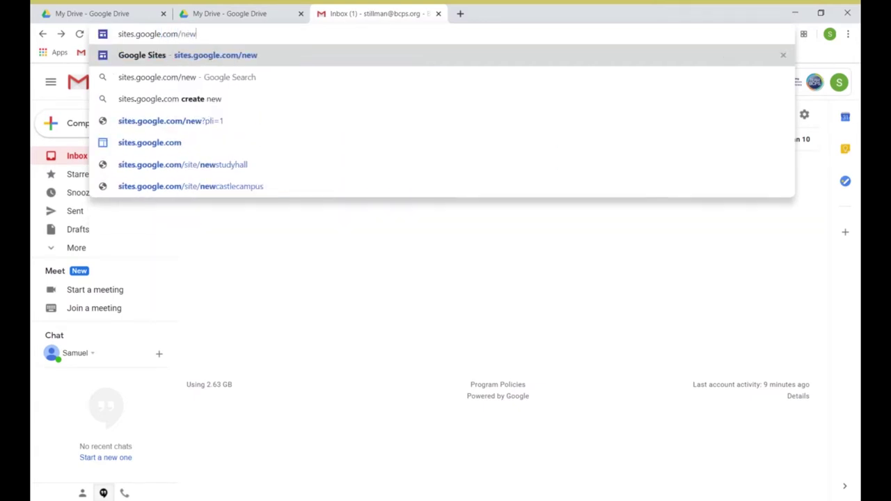
key(Return)
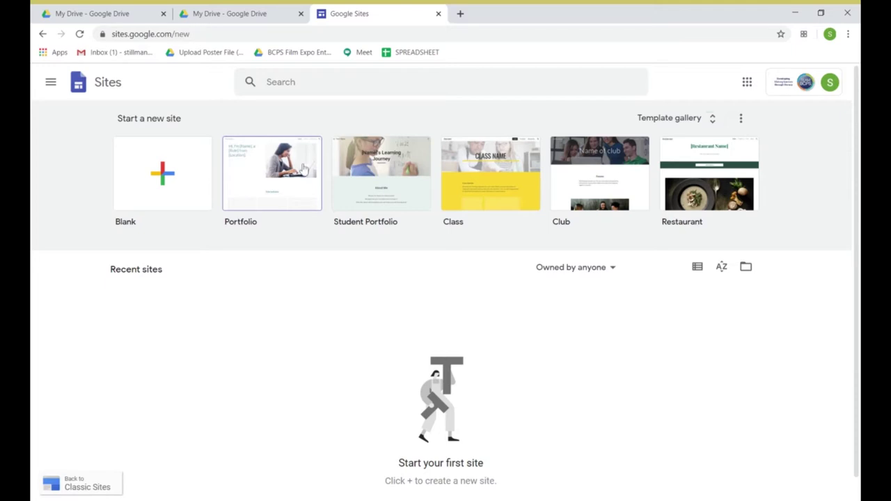
Choose the Portfolio template under Start a new site
click(304, 168)
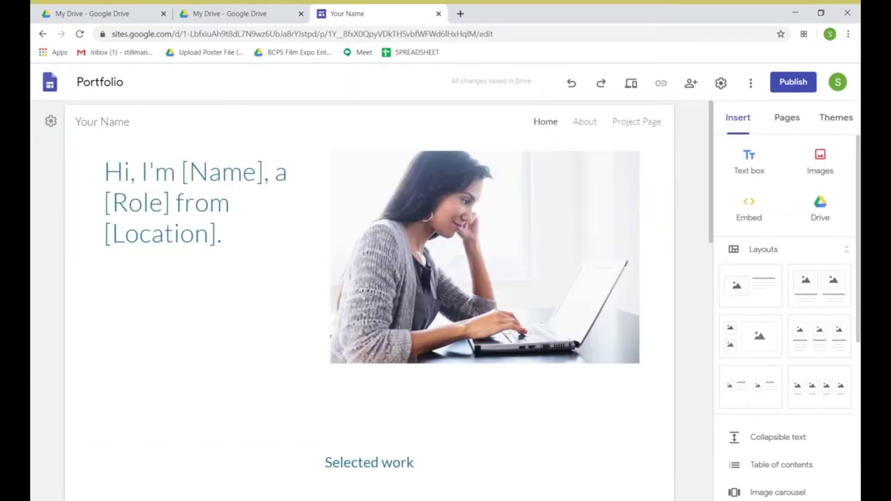
Change the site document name from Portfolio to 'my personal portfolio website'
click(156, 82)
key(ctrl+a)
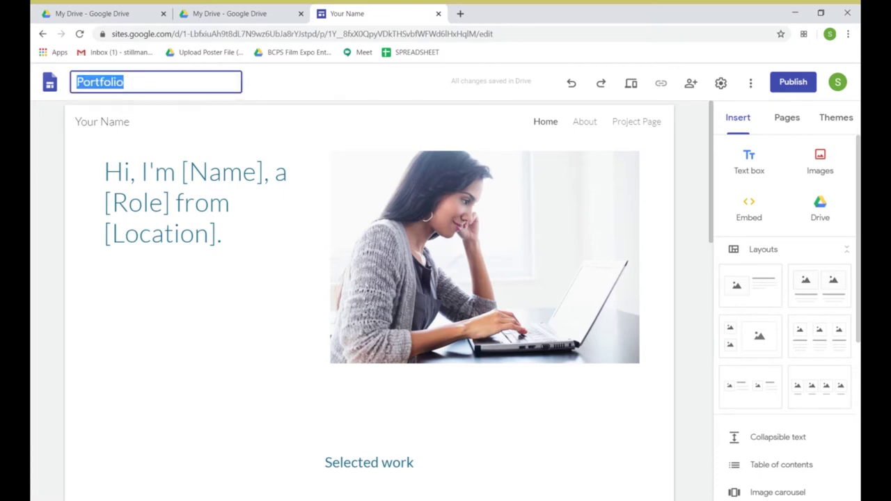
text(my)
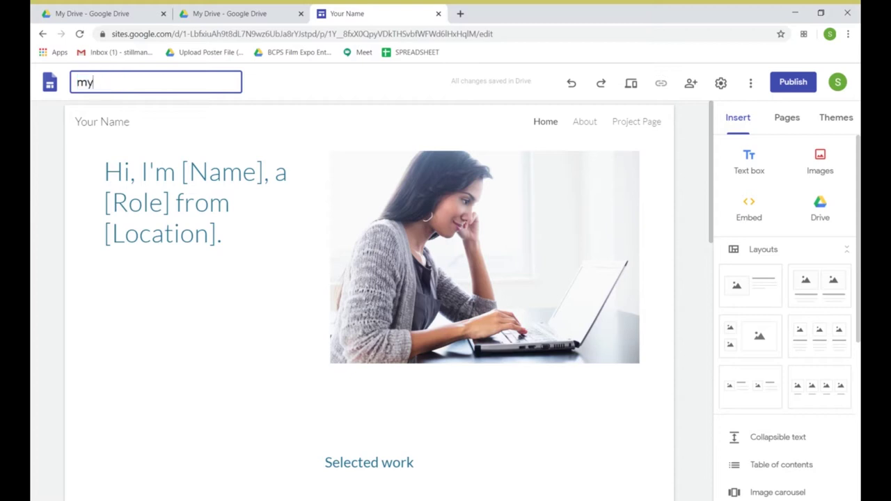
text( personal poetf)
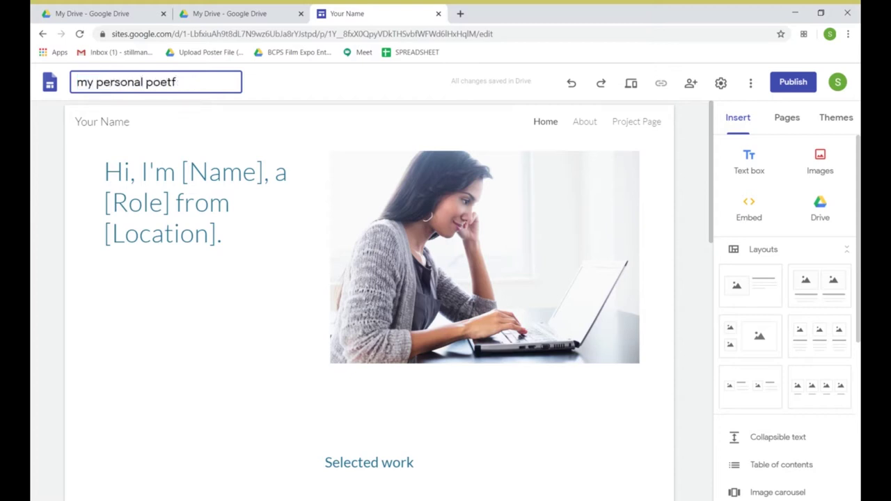
text(oltfolio website)
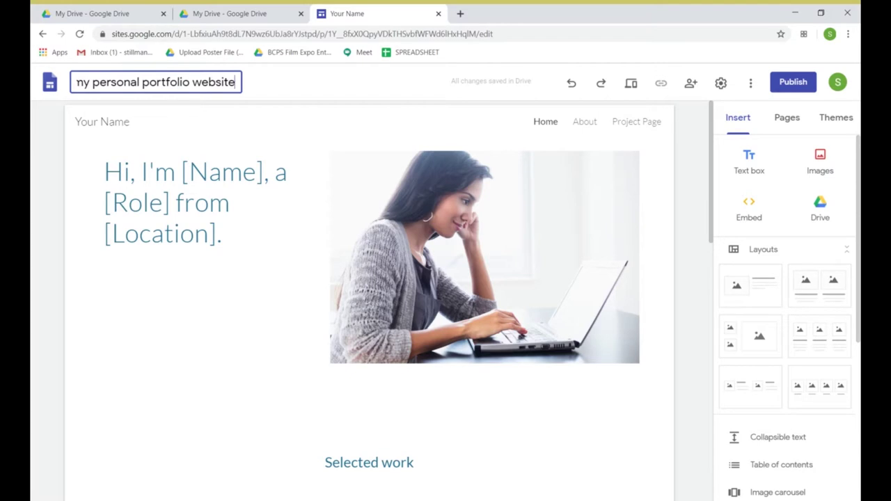
key(Return)
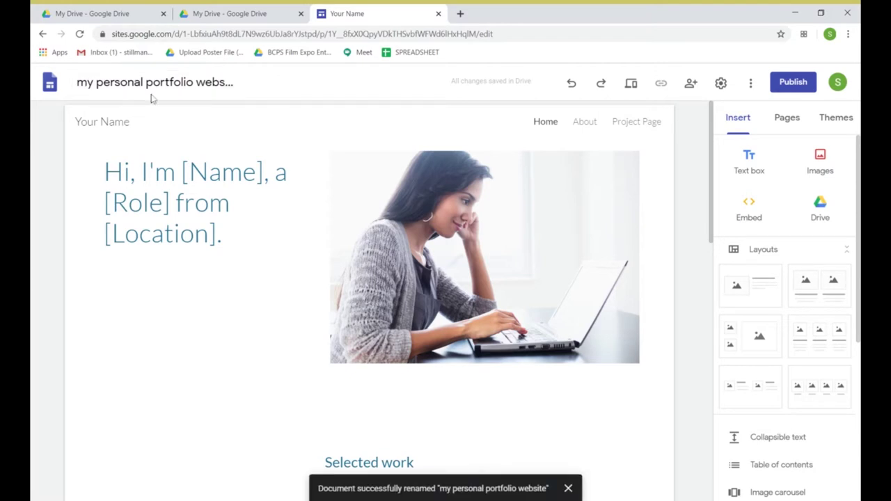
click(240, 21)
Reload drive.google.com, confirm My Drive lists 'my personal portfolio website', then return to Sites
click(182, 37)
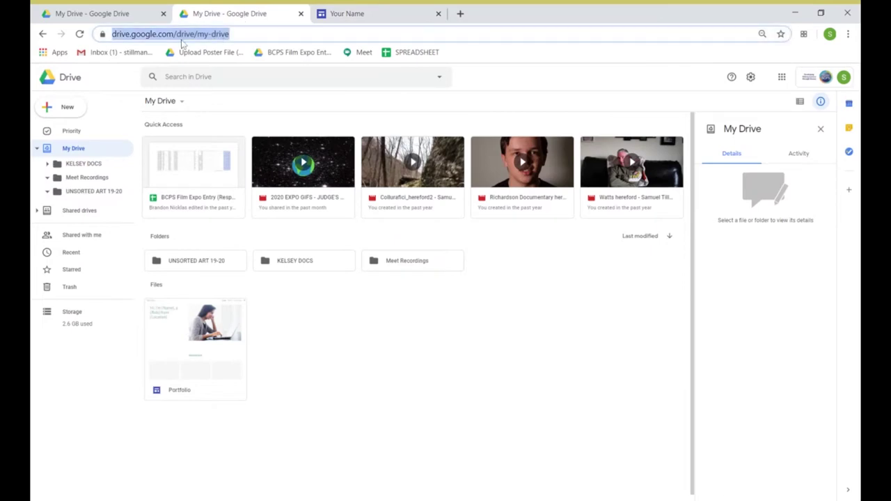
click(182, 34)
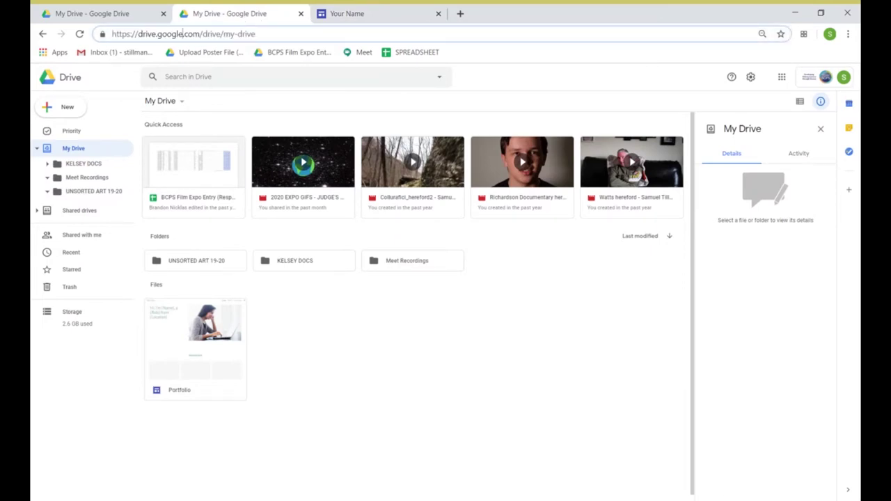
double_click(145, 39)
key(ctrl+a)
text(drive.goog)
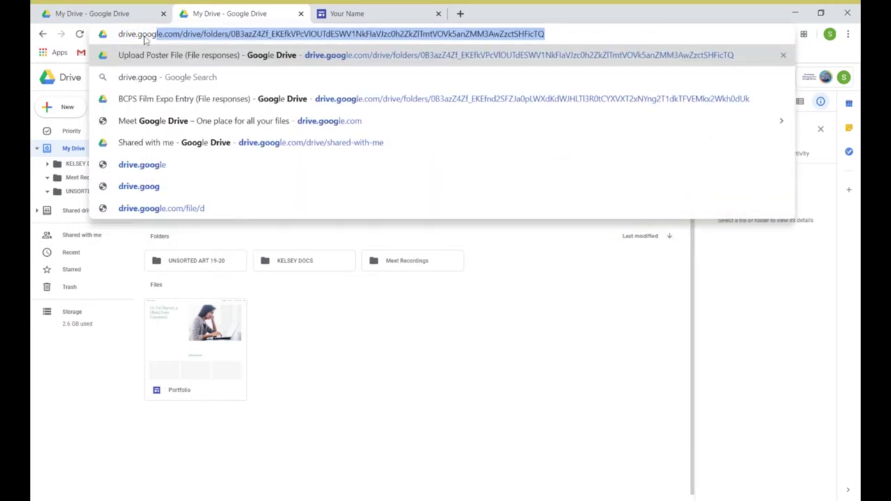
text(le.com/)
key(Return)
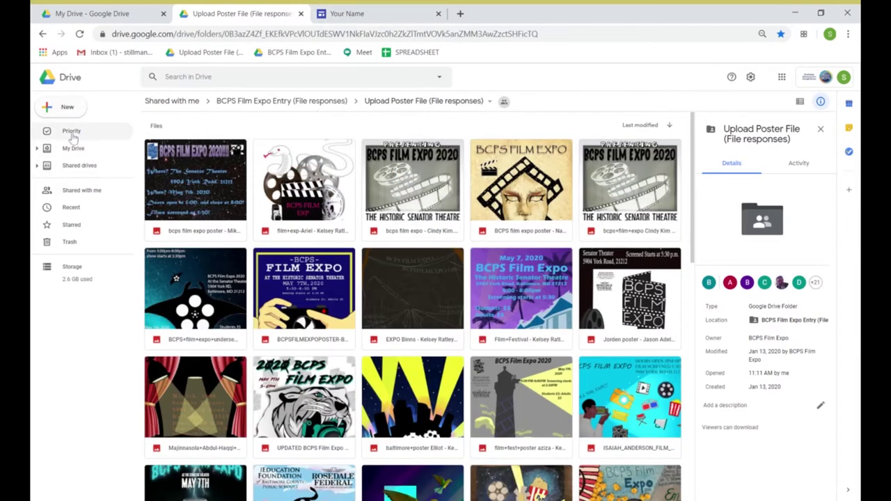
click(73, 148)
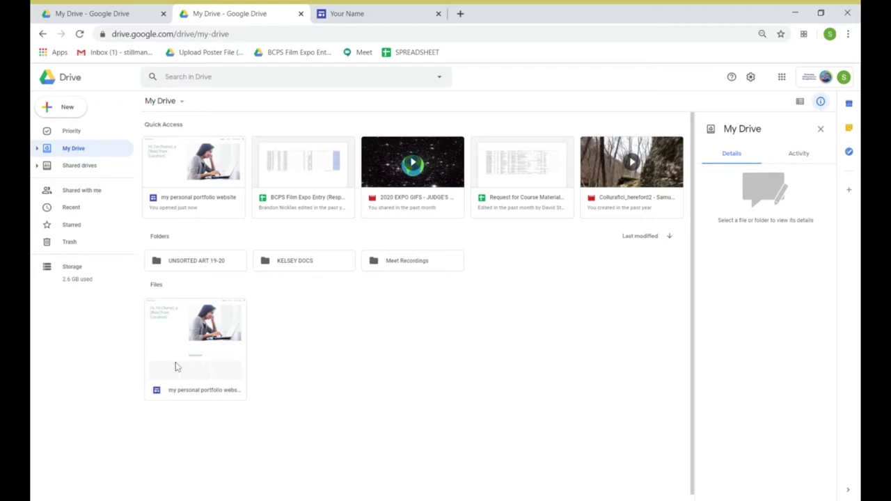
click(397, 14)
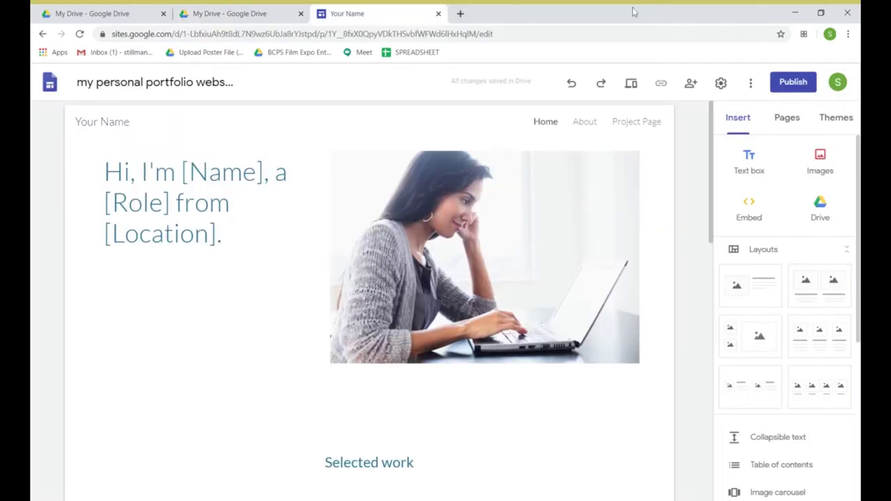
Save the editor page to the bookmarks bar as 'personal website'
click(780, 35)
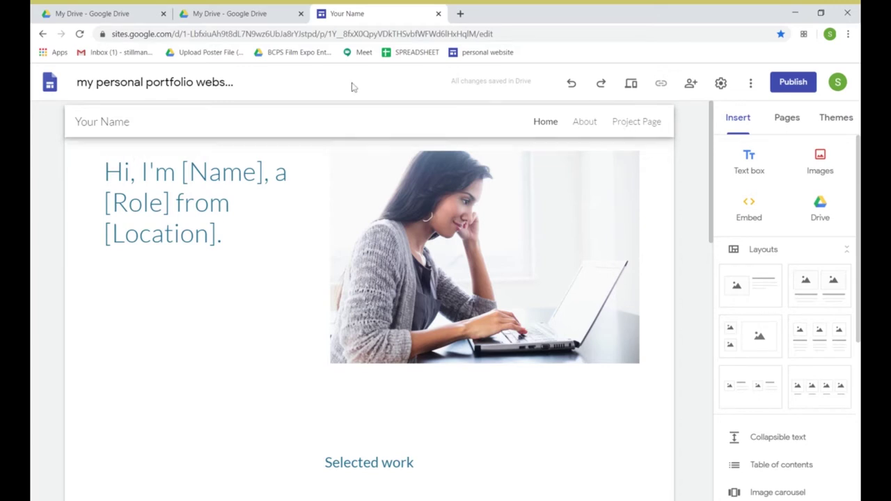
Replace the 'Your Name' site name with the owner's name
click(106, 122)
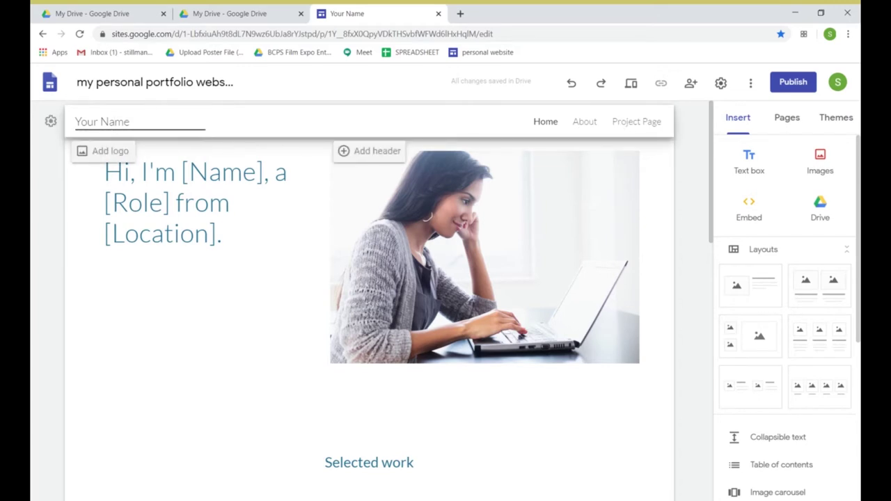
key(shift+End)
key(ctrl+a)
text(sa)
key(BackSpace)
key(BackSpace)
key(BackSpace)
text(sa)
key(BackSpace)
key(BackSpace)
click(184, 202)
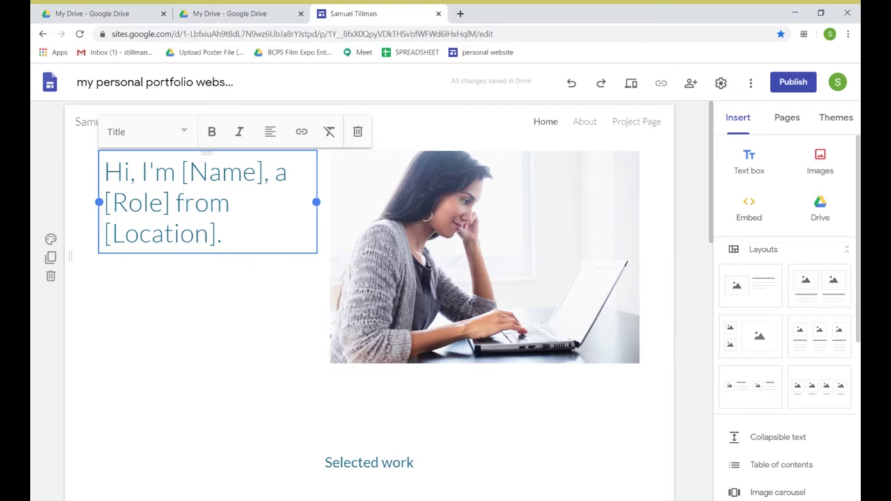
Replace the placeholder headline with the owner's name followed by 's Art Portfolio
drag(223, 233, 99, 173)
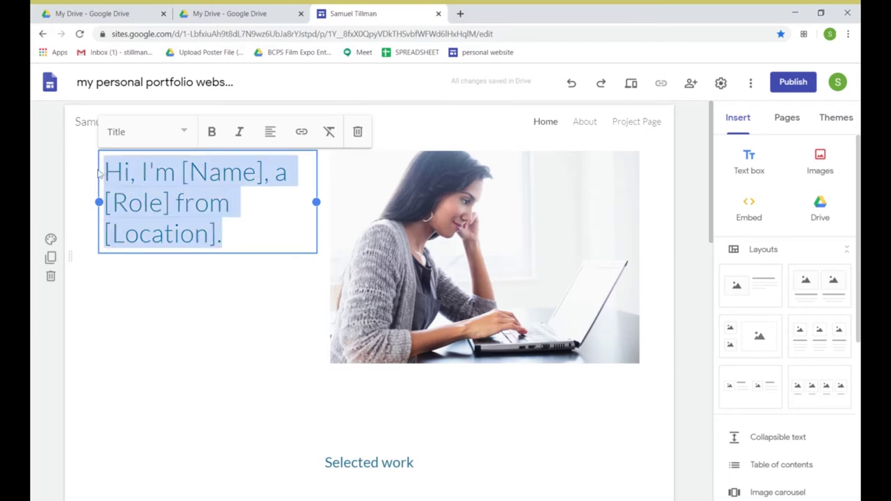
text(samu)
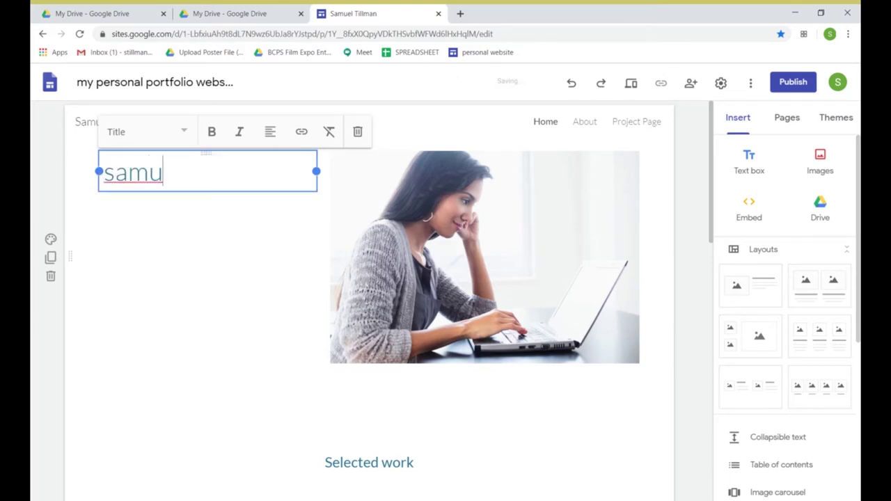
key(BackSpace)
key(BackSpace)
key(BackSpace)
key(BackSpace)
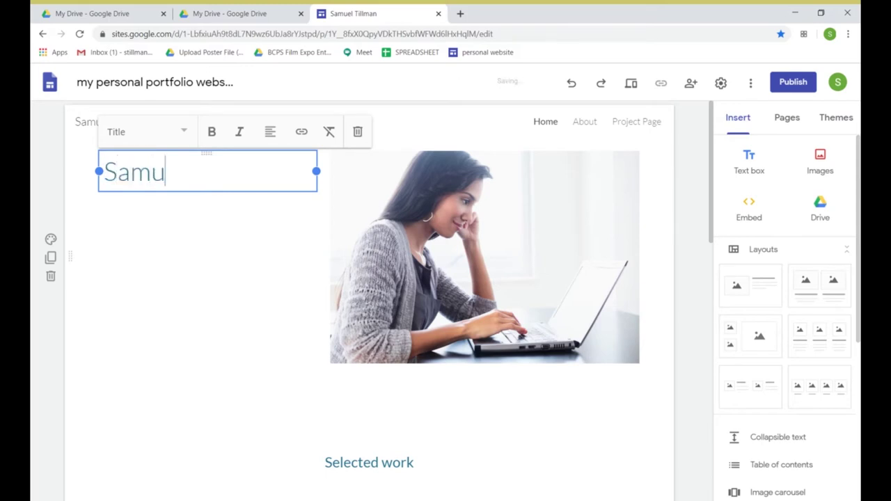
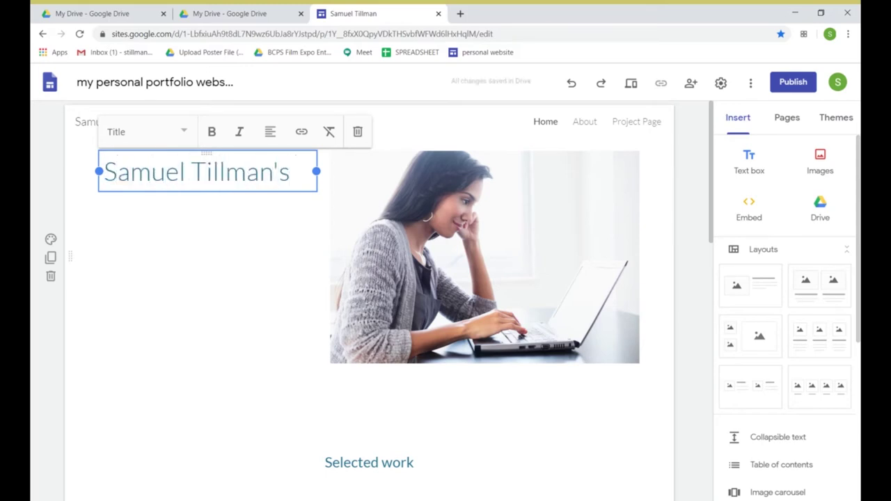
key(Return)
text(Art)
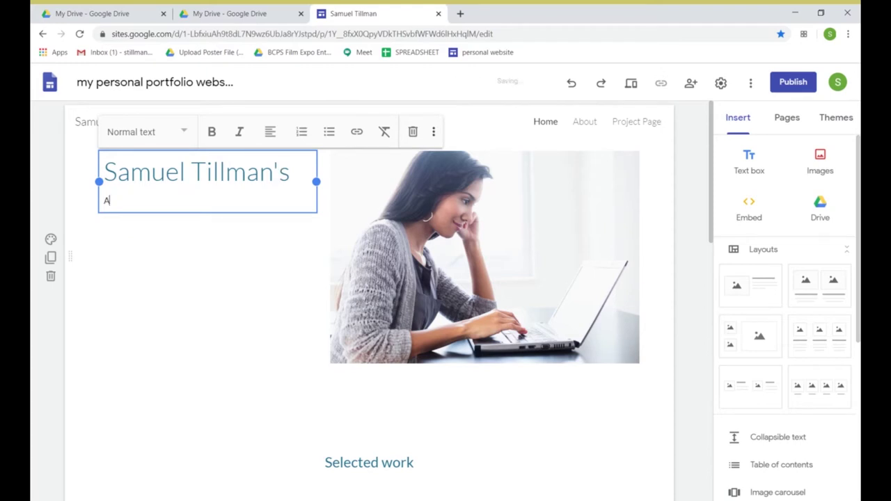
key(BackSpace)
key(BackSpace)
key(BackSpace)
key(BackSpace)
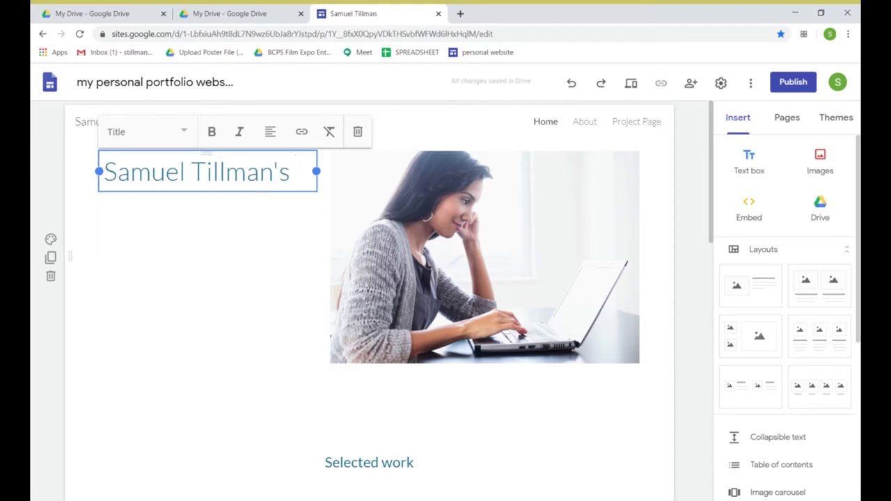
text(Art Porfolio)
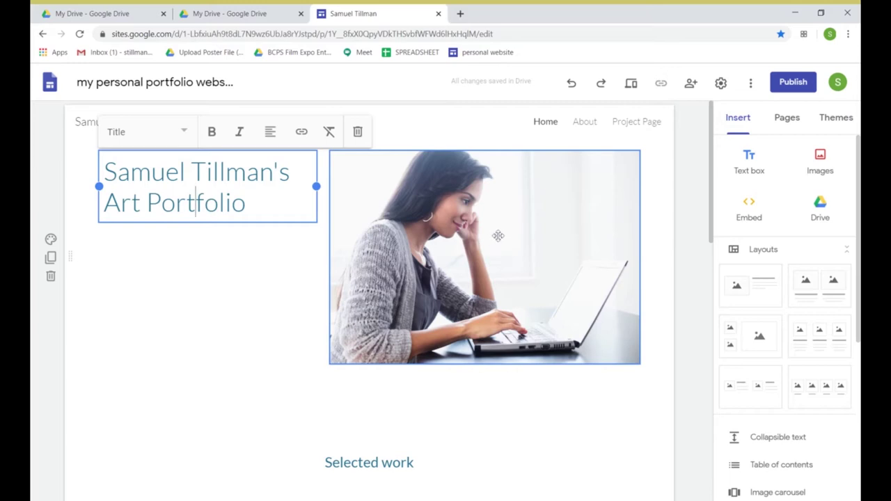
Try the laptop photo's replacement options, browsing Google Drive, then close the picker
click(461, 221)
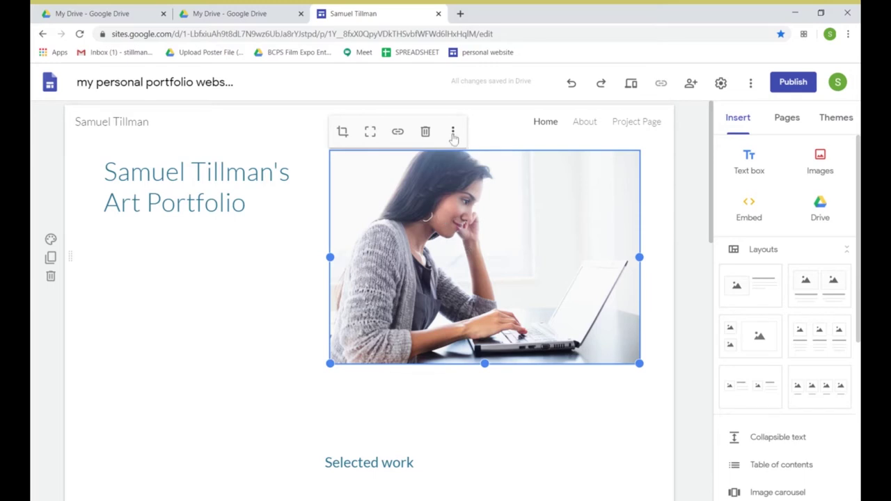
click(454, 136)
mouse_move(470, 142)
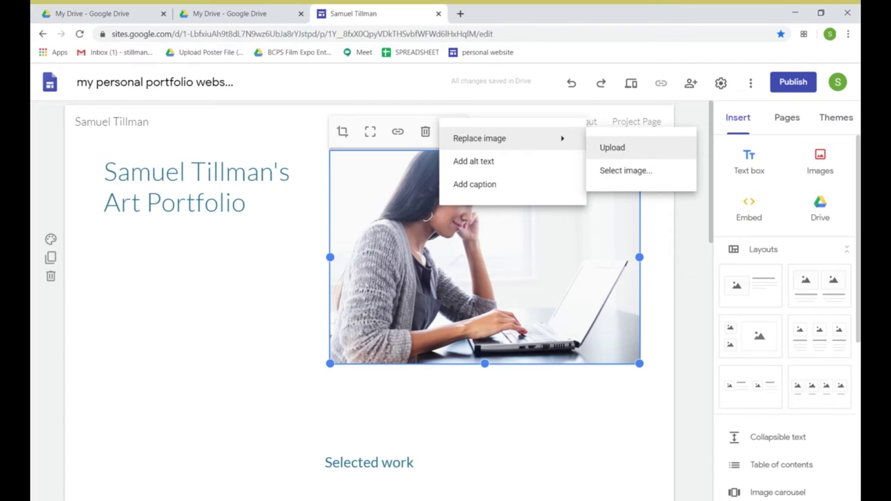
click(631, 155)
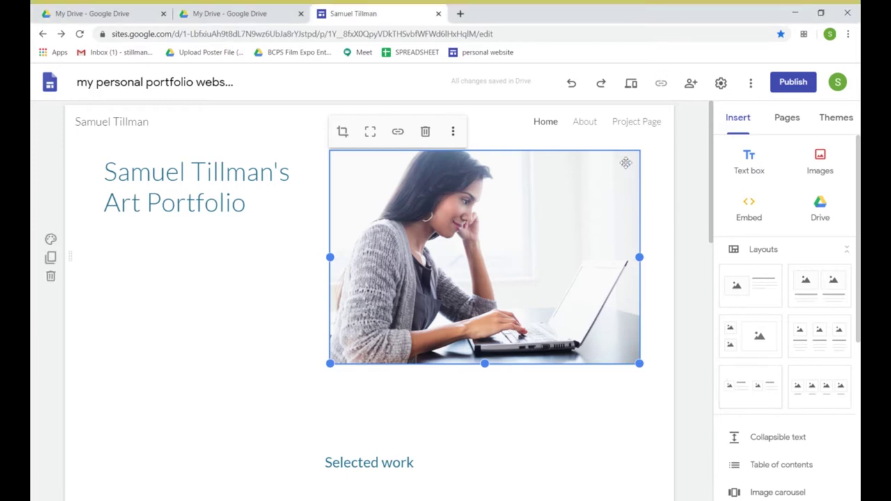
click(452, 134)
mouse_move(454, 138)
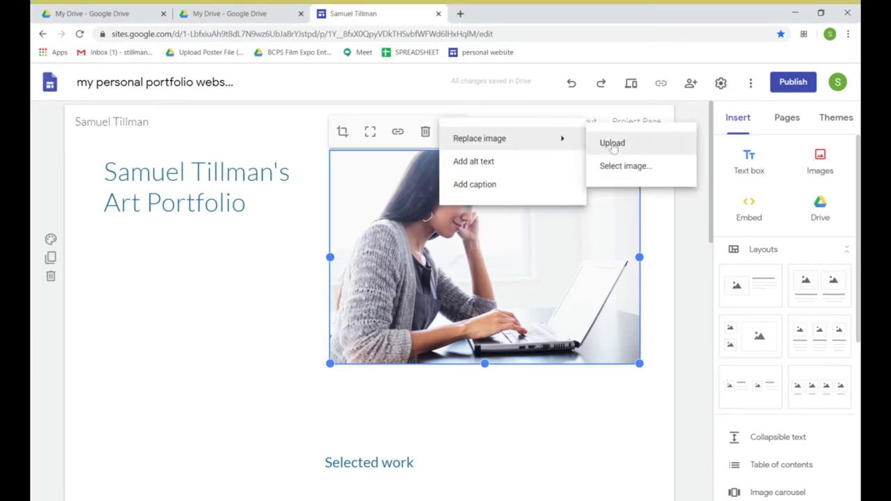
click(626, 166)
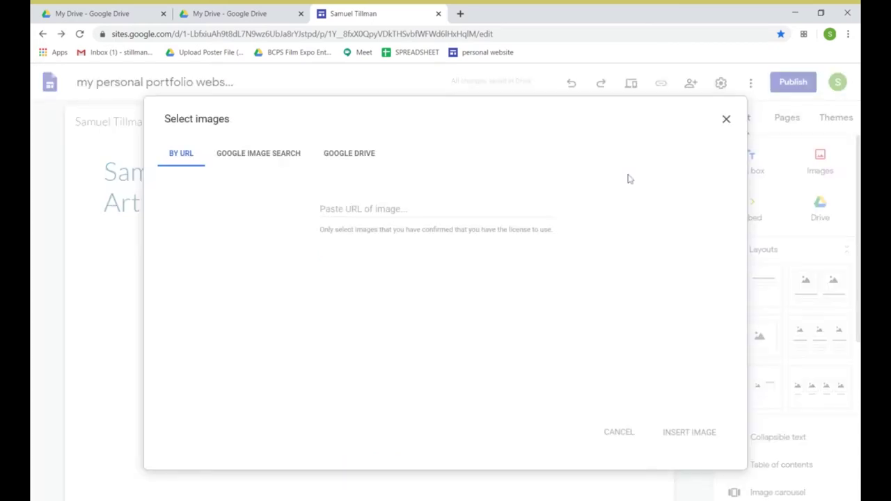
click(350, 155)
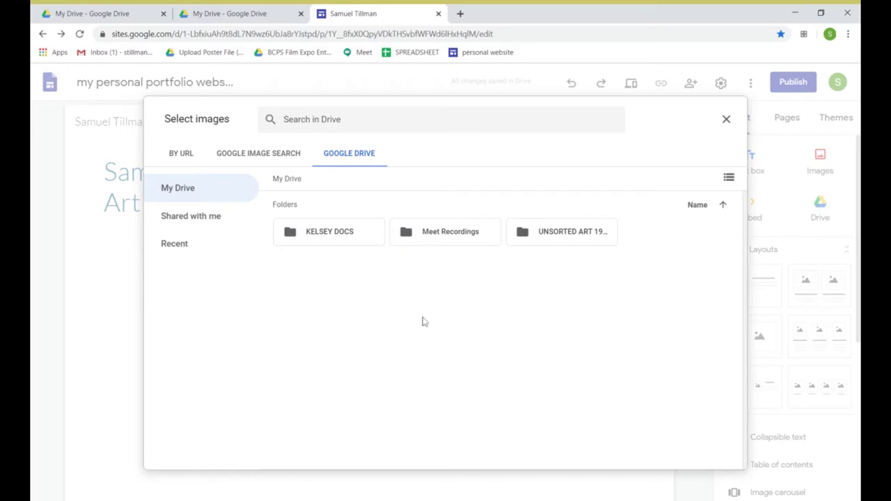
click(726, 120)
Choose Replace image > Upload to bring up the computer's file picker
click(454, 133)
mouse_move(459, 138)
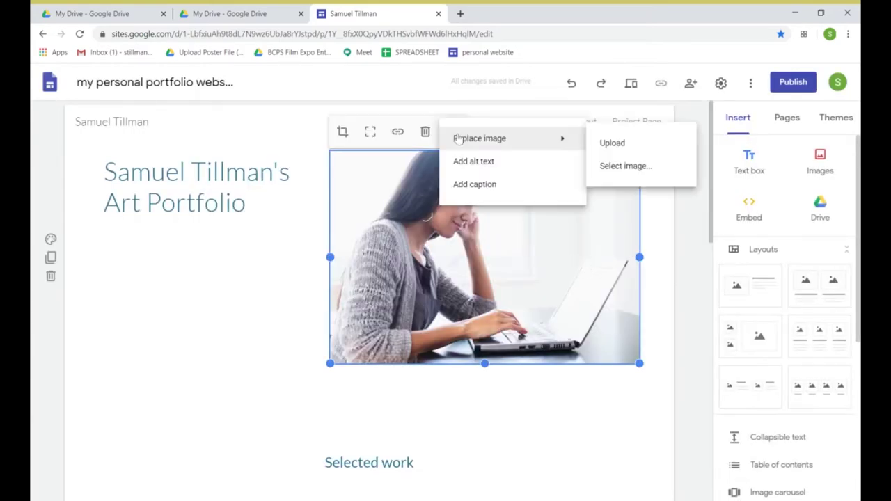
click(604, 142)
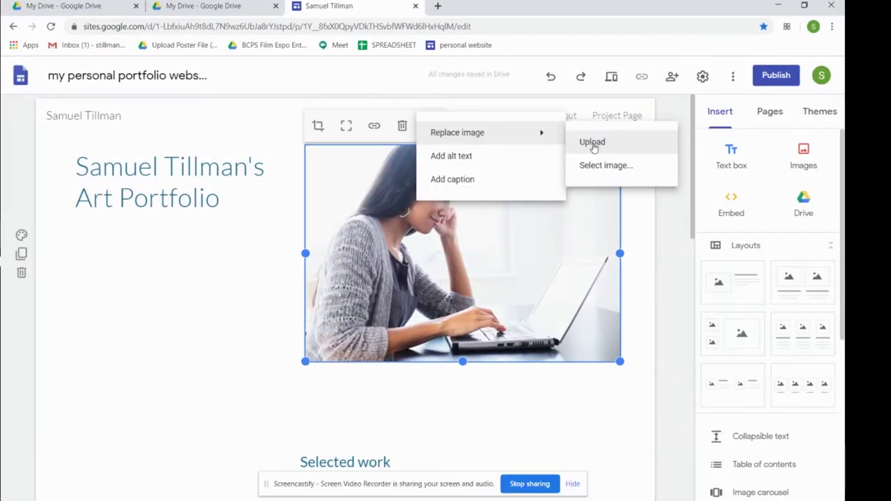
click(591, 144)
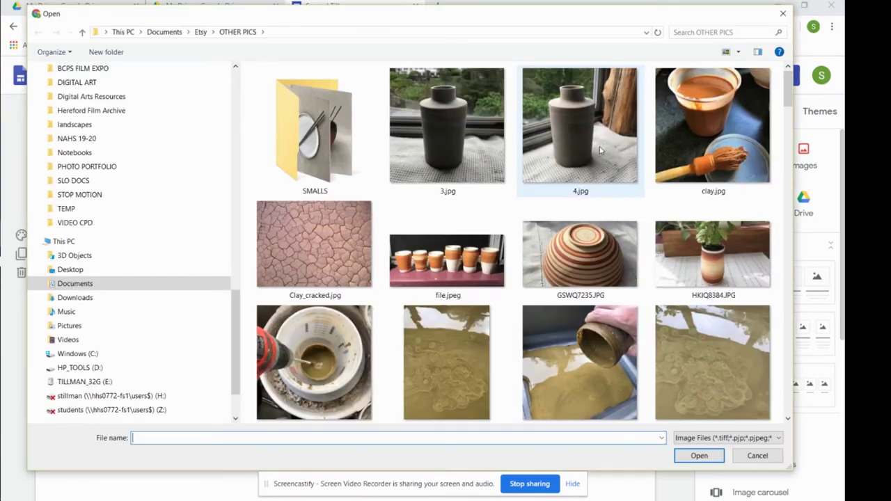
Upload XEUU79012.jpg, the striped pottery bowls photo, in place of the laptop image
drag(788, 88, 786, 406)
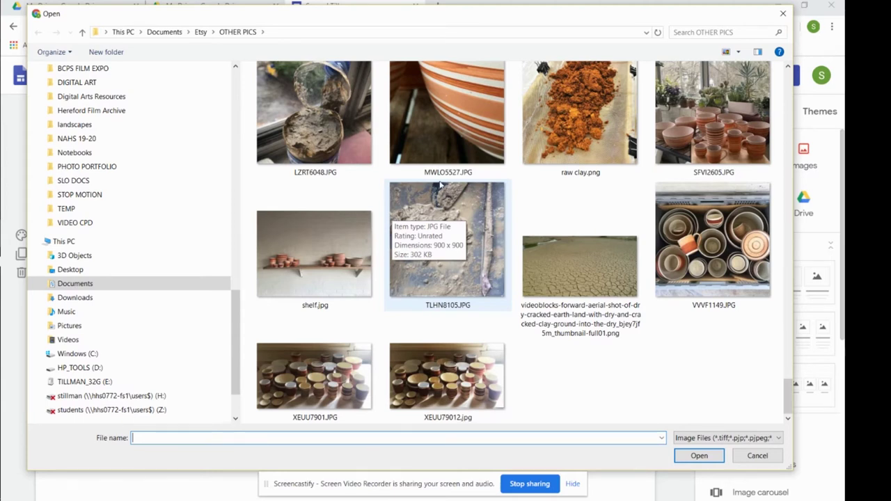
click(447, 379)
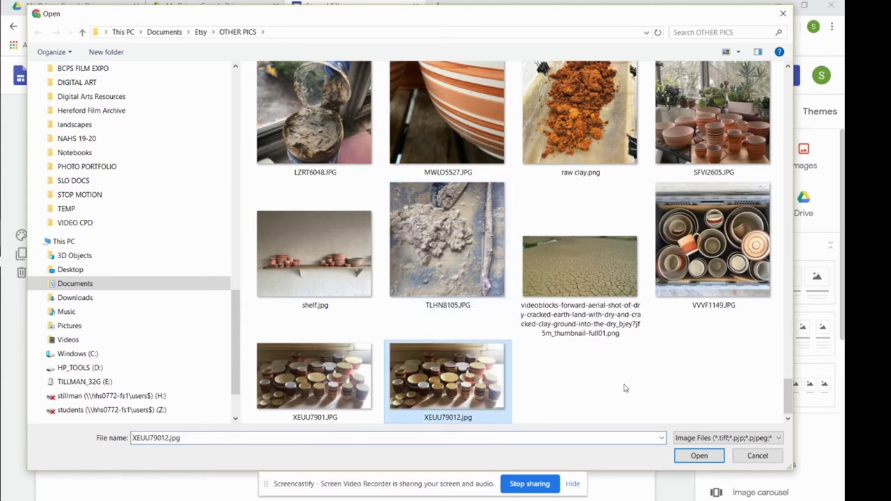
click(697, 456)
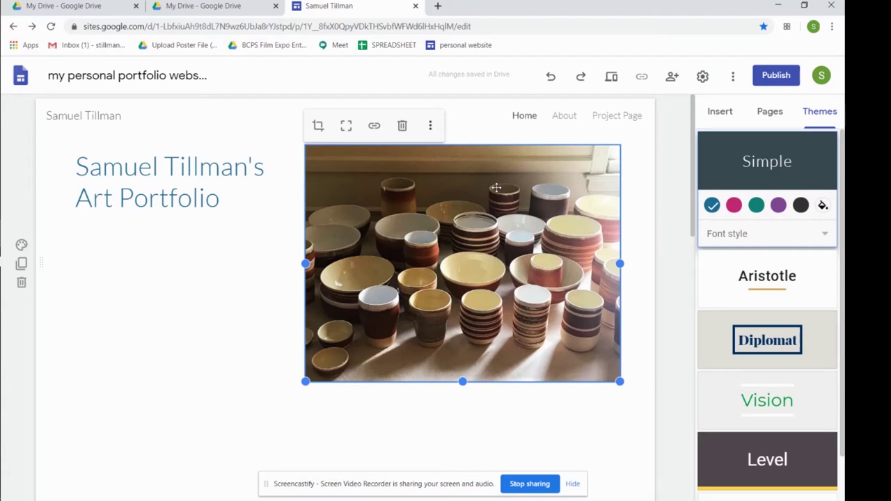
Move the title into its own top section, widen it onto one line and centre it
click(172, 170)
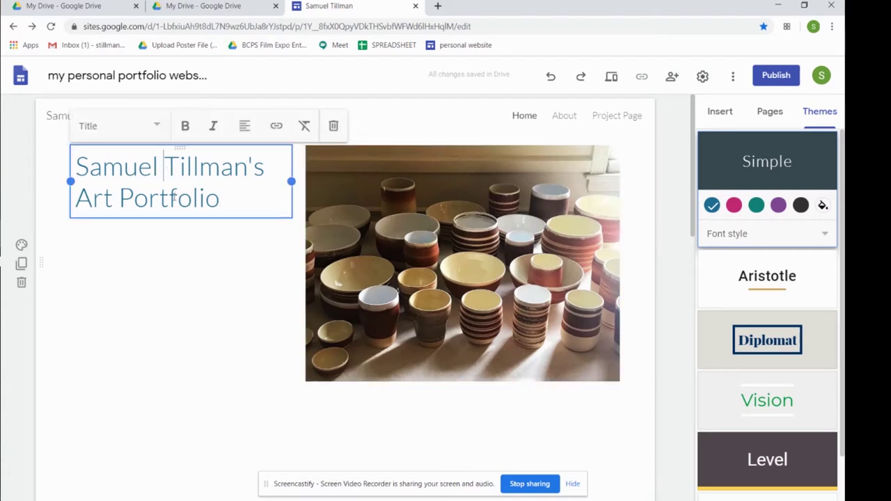
drag(179, 148, 312, 138)
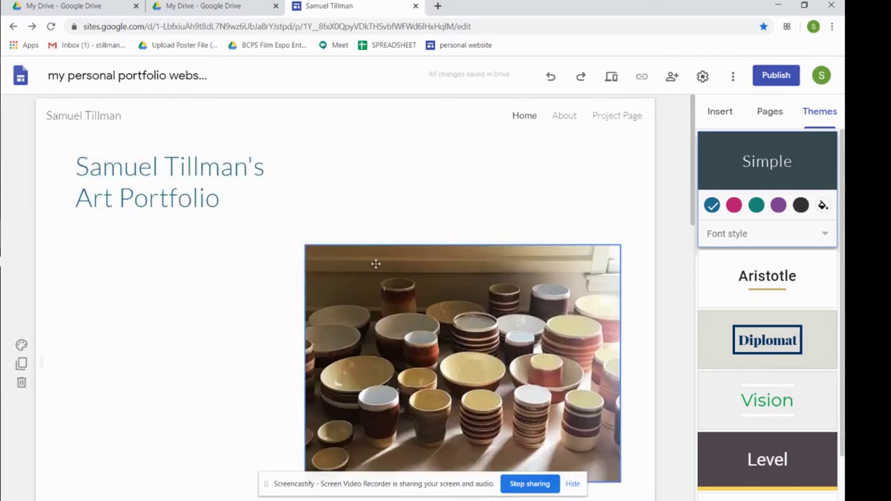
drag(179, 146, 351, 155)
click(411, 288)
click(386, 199)
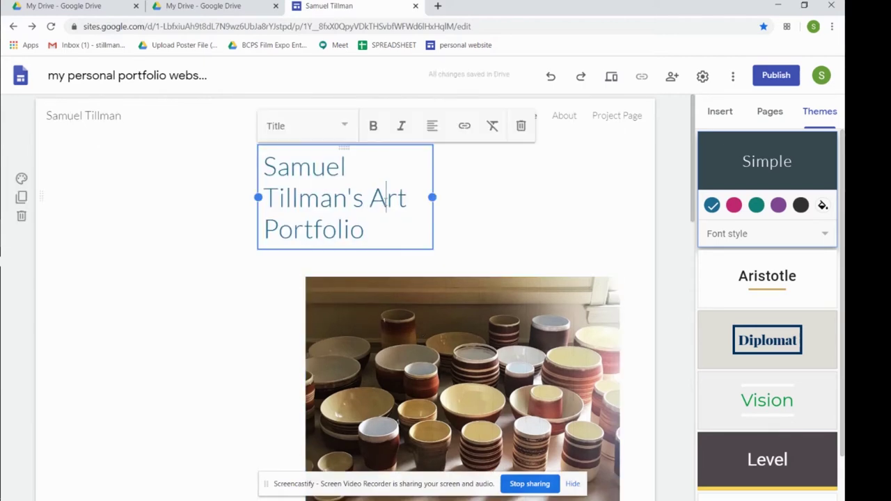
drag(432, 197, 527, 181)
drag(258, 181, 118, 167)
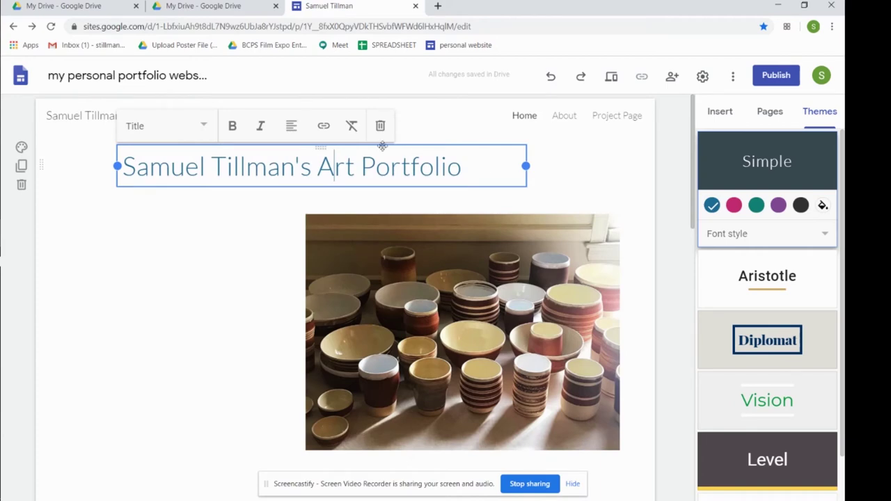
drag(319, 149, 358, 155)
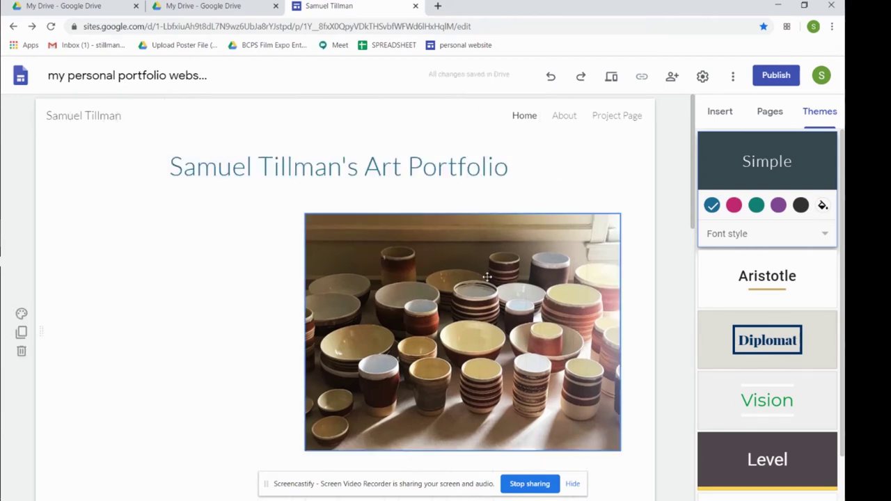
Shift the pottery photo left so it sits centred beneath the title
drag(435, 253, 410, 292)
scroll(561, 239, down, 2)
scroll(561, 239, up, 2)
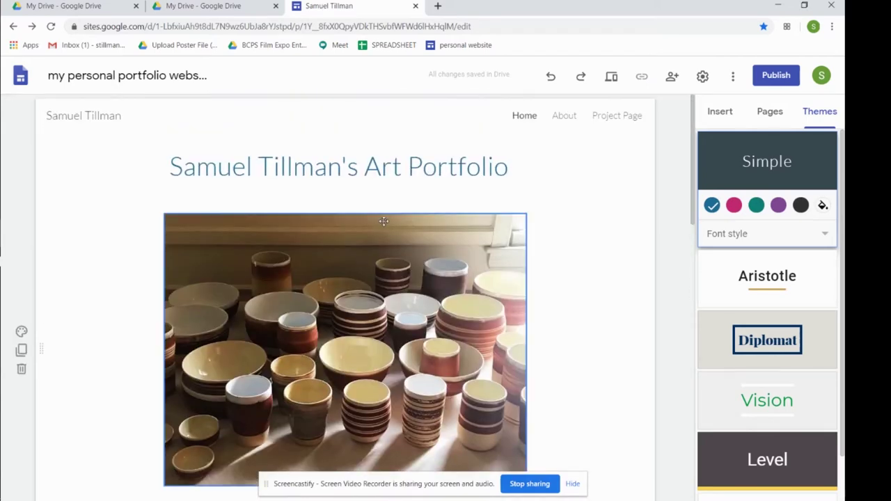
scroll(497, 222, down, 1)
scroll(498, 222, down, 2)
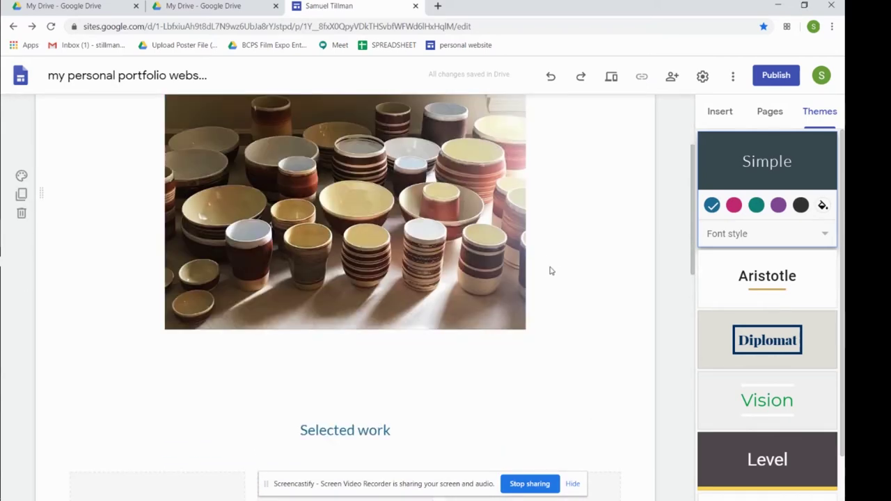
scroll(519, 268, up, 2)
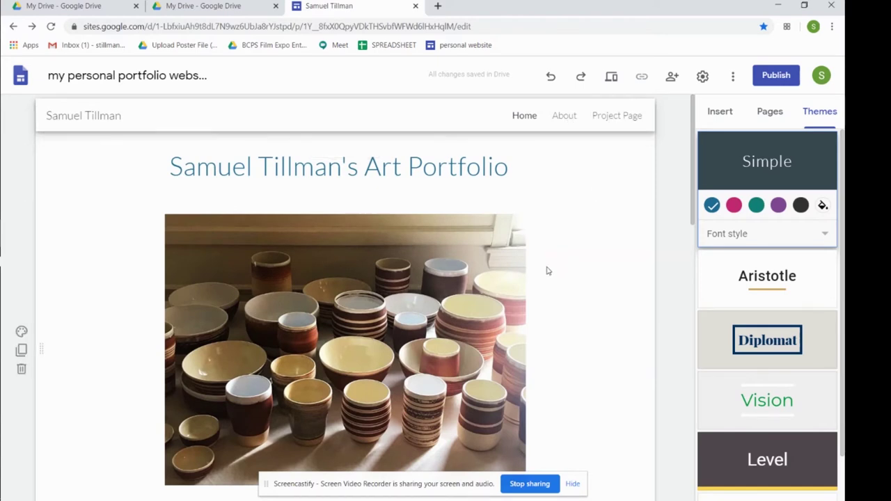
scroll(489, 247, down, 1)
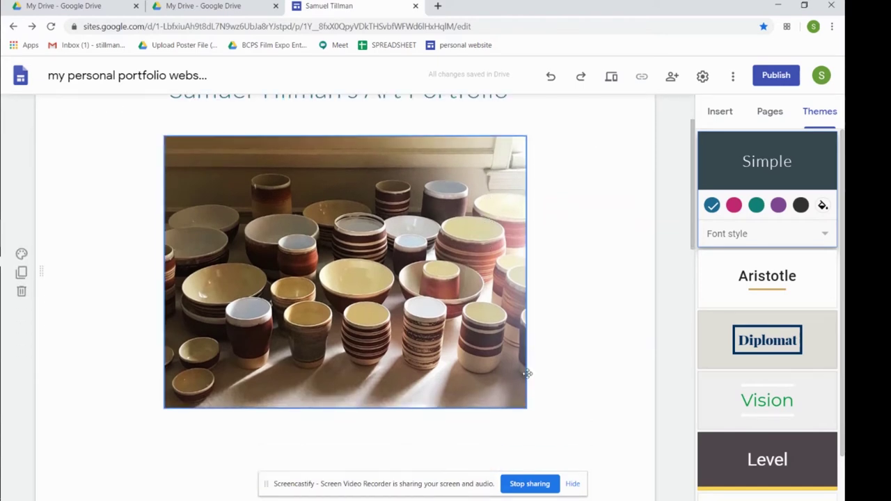
scroll(527, 466, up, 1)
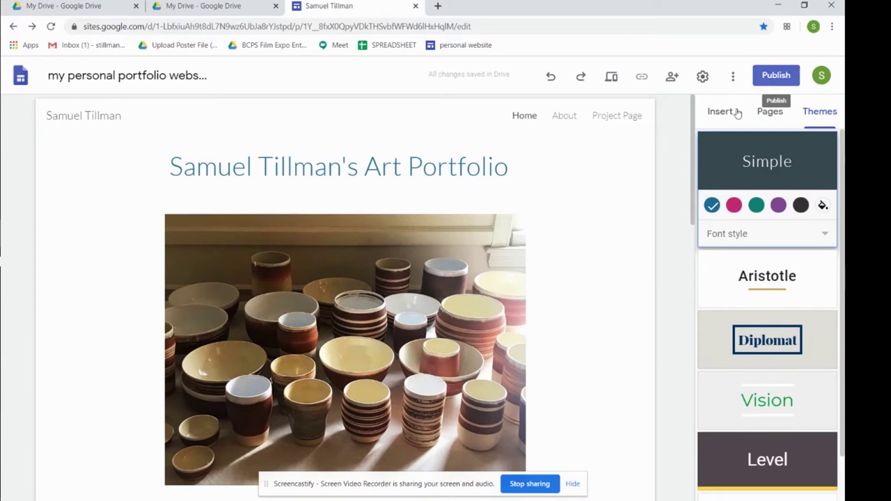
Apply the Level theme to the site in its green colour variant
click(722, 112)
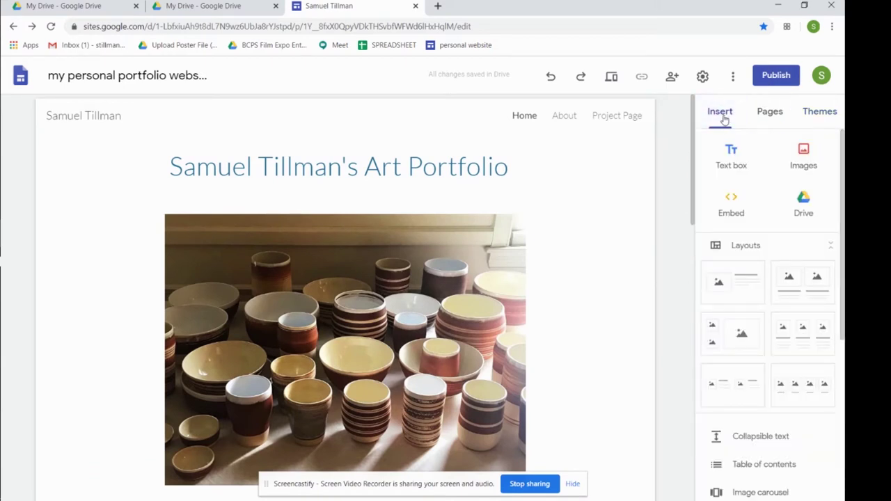
click(815, 113)
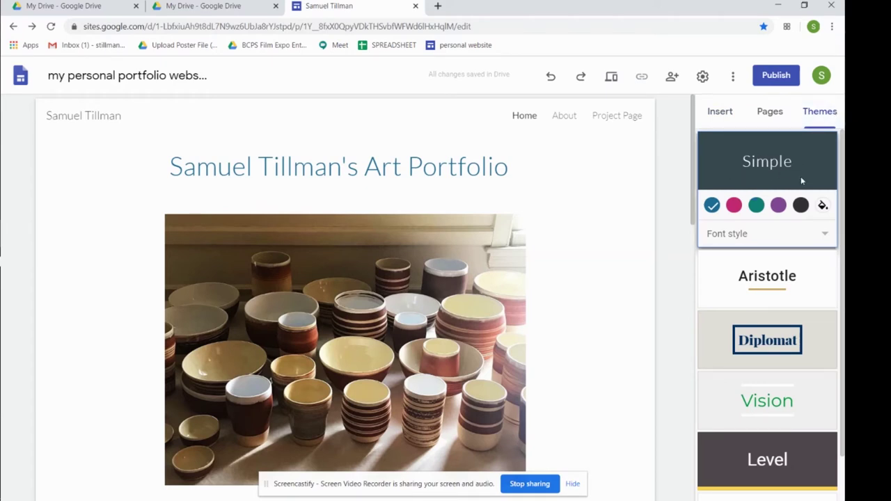
scroll(792, 409, down, 1)
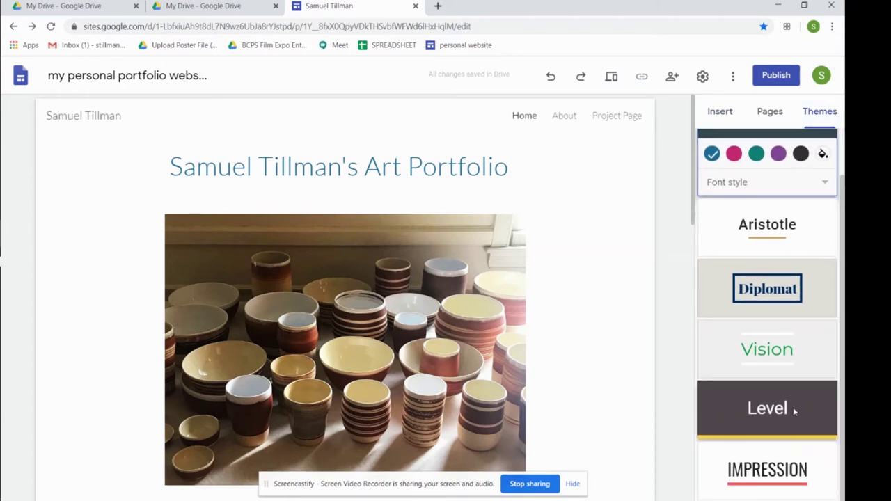
click(793, 407)
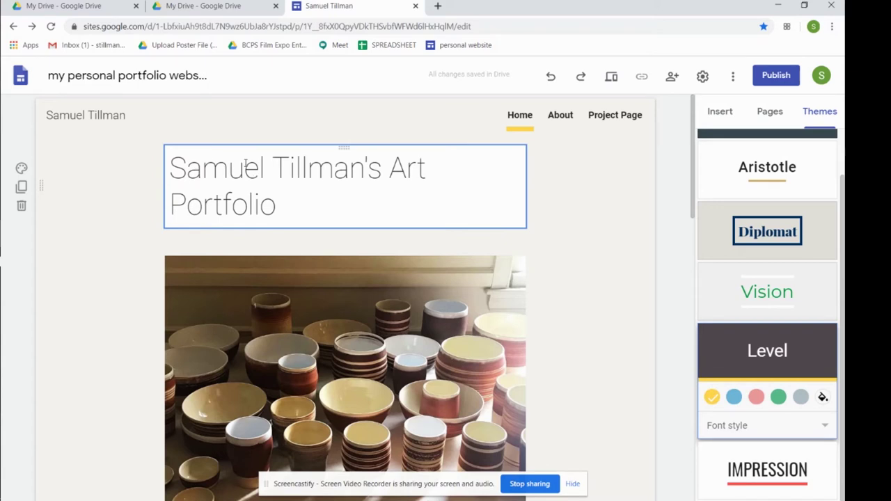
click(737, 400)
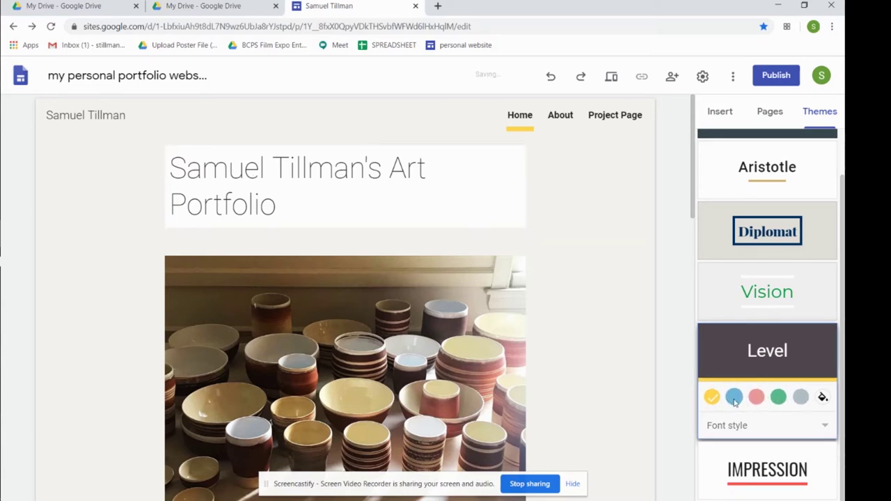
click(778, 397)
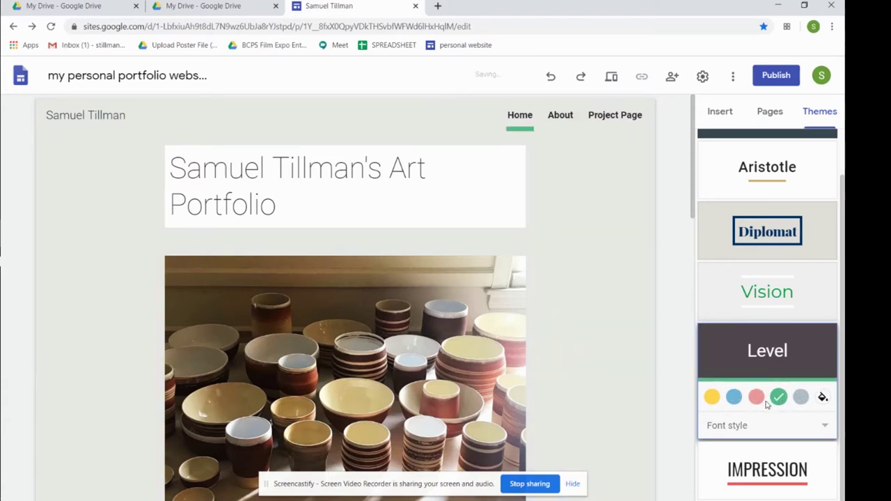
Change the theme's font style to Narrow
click(457, 194)
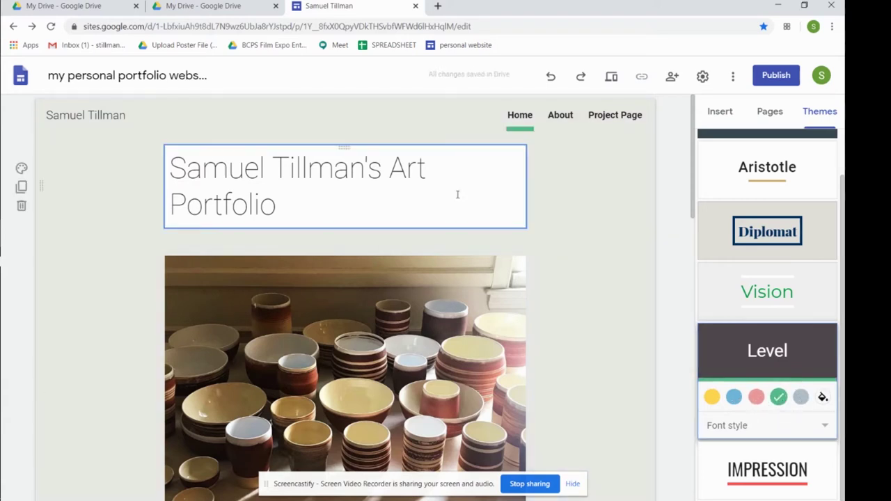
click(727, 425)
click(736, 451)
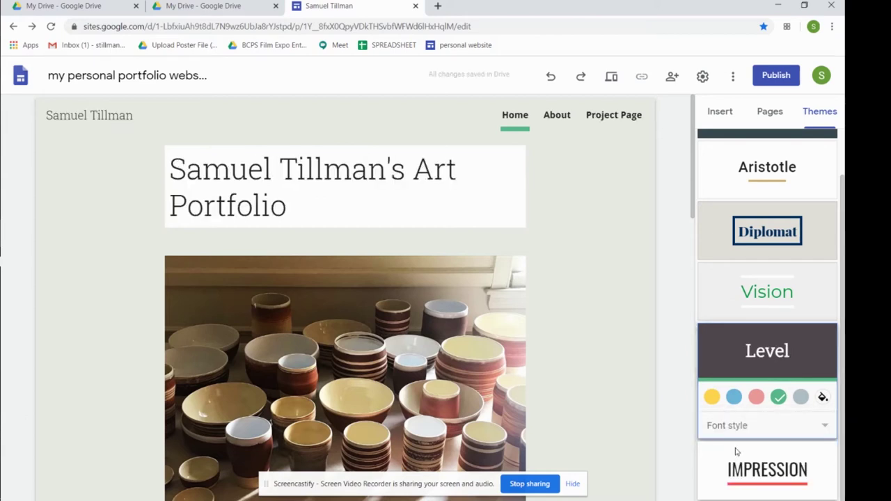
click(742, 433)
click(736, 452)
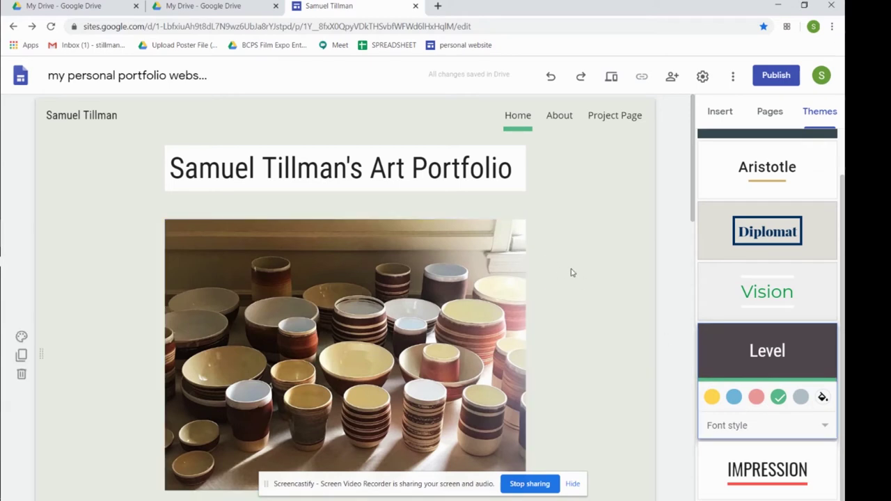
scroll(610, 265, down, 1)
scroll(606, 267, up, 1)
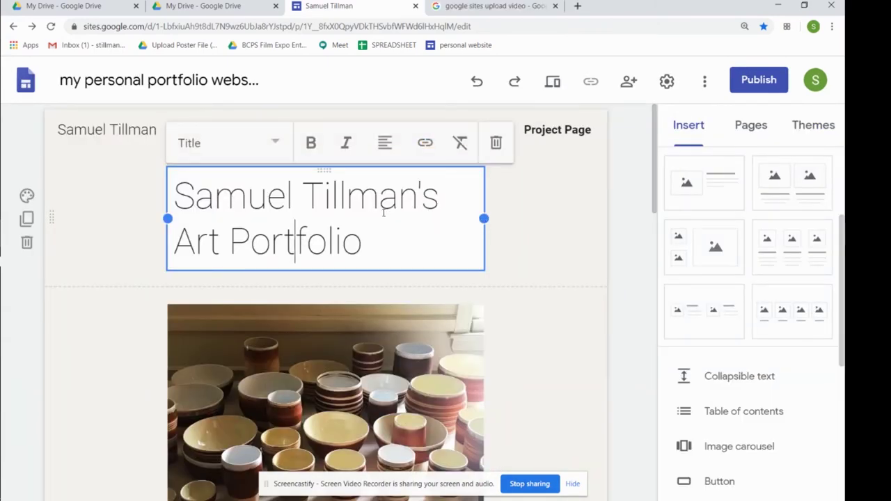
Widen the title box on both sides so the portfolio title fits on one line
drag(484, 219, 526, 218)
drag(168, 219, 126, 218)
drag(519, 216, 586, 216)
drag(126, 218, 85, 221)
Set the title text to Title paragraph style with bold turned off
triple_click(297, 190)
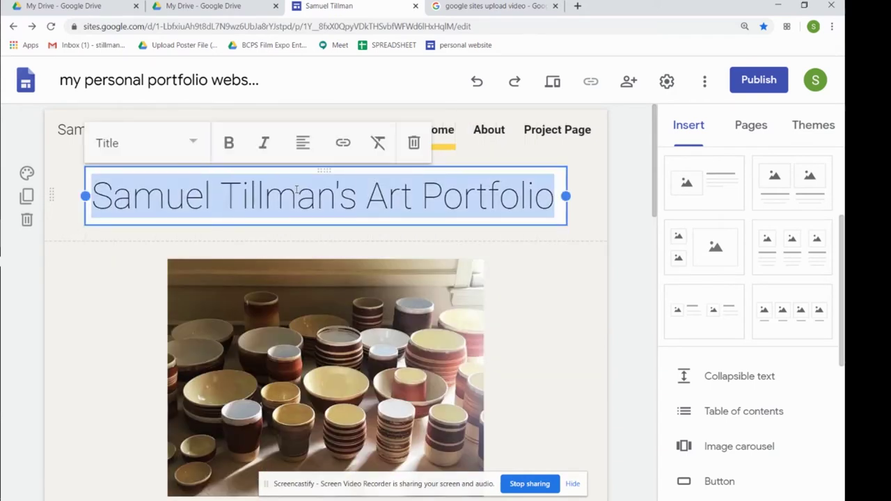
click(183, 144)
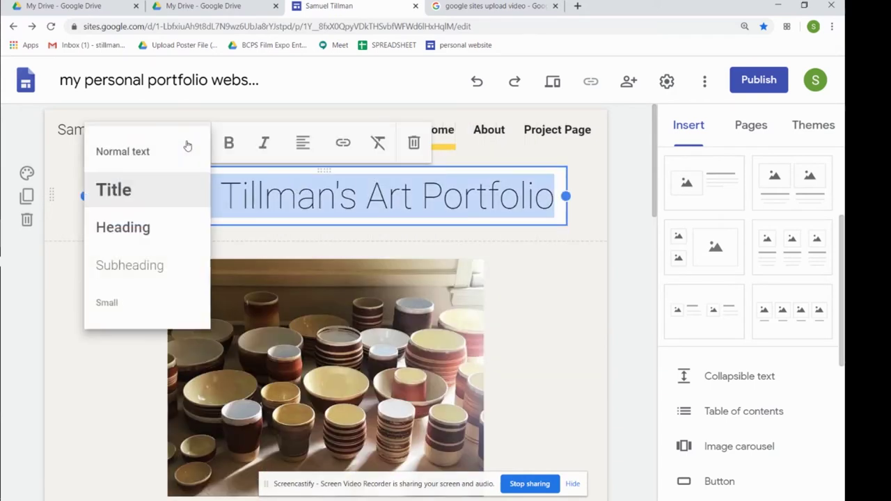
click(129, 230)
click(136, 145)
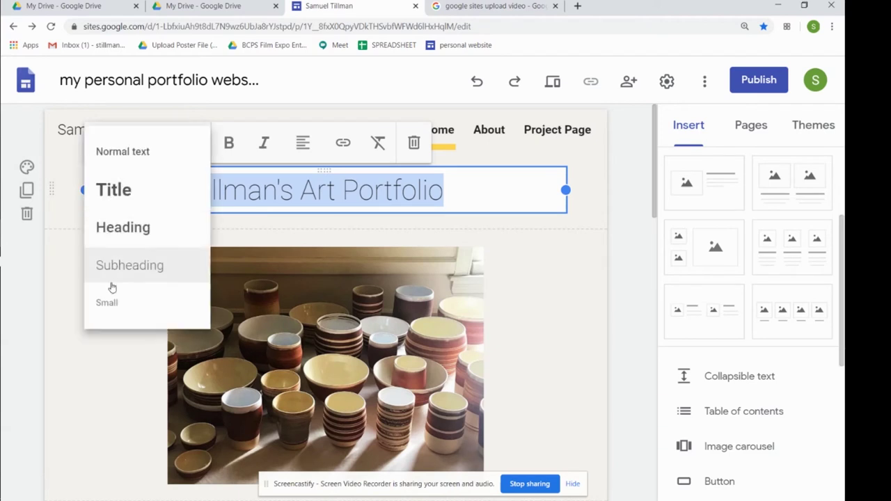
click(122, 206)
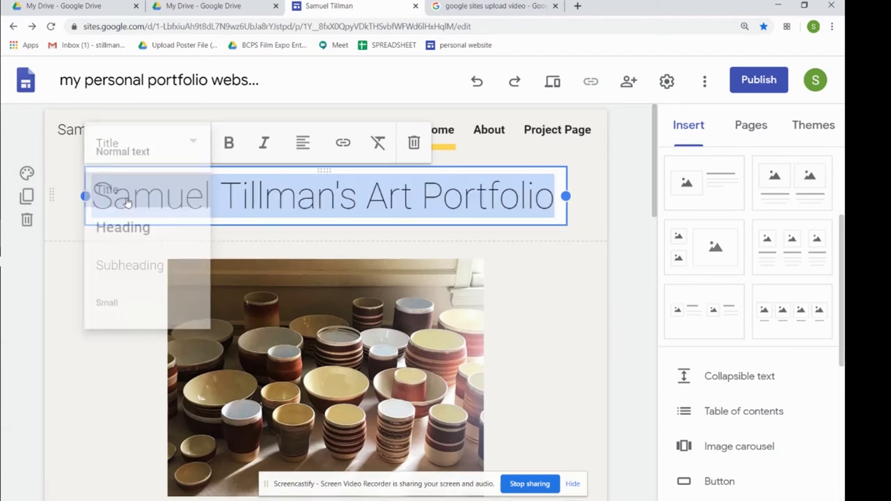
click(231, 143)
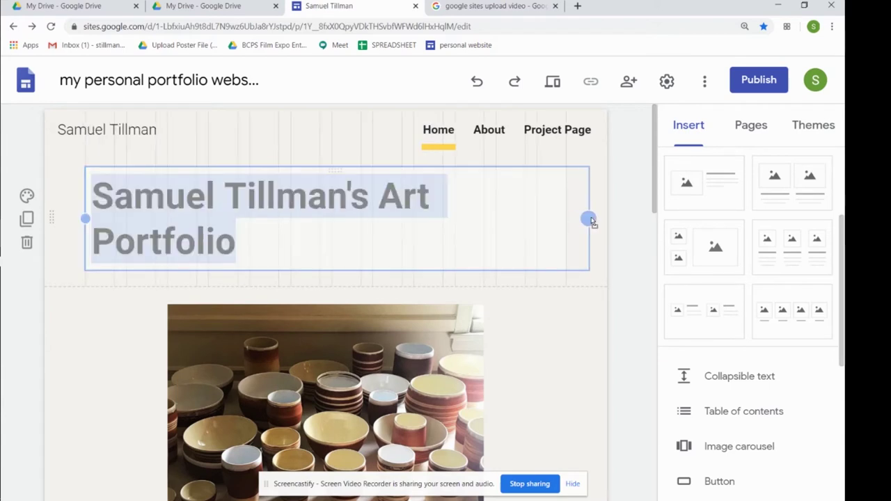
mouse_move(84, 218)
mouse_down()
mouse_move(72, 222)
mouse_move(85, 218)
mouse_up()
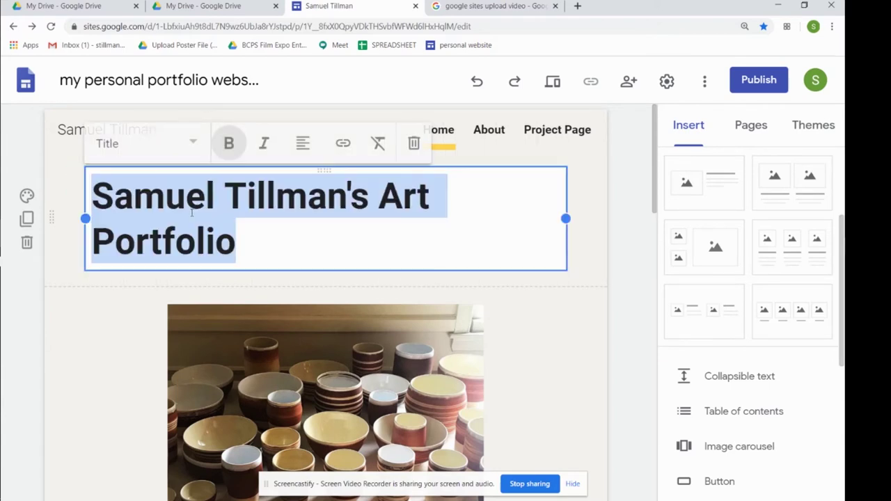
mouse_move(562, 219)
mouse_down()
mouse_move(583, 218)
mouse_move(565, 218)
mouse_up()
click(229, 143)
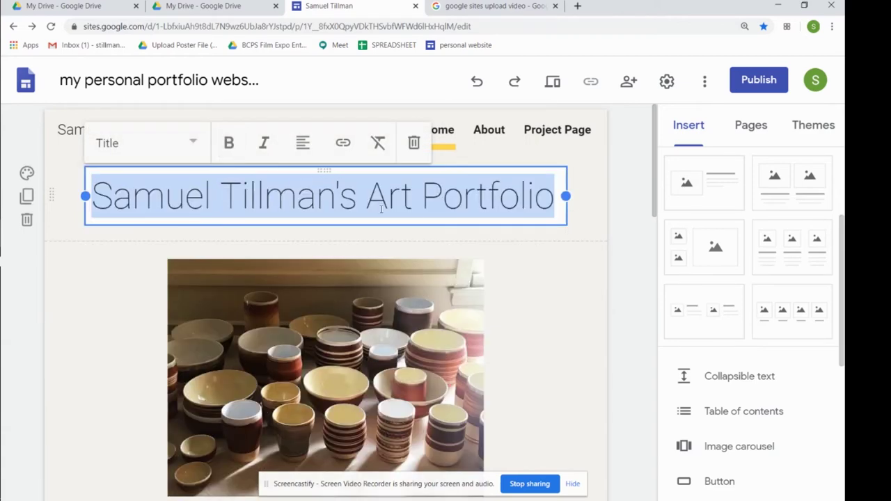
click(503, 248)
scroll(529, 306, down, 3)
scroll(645, 209, up, 2)
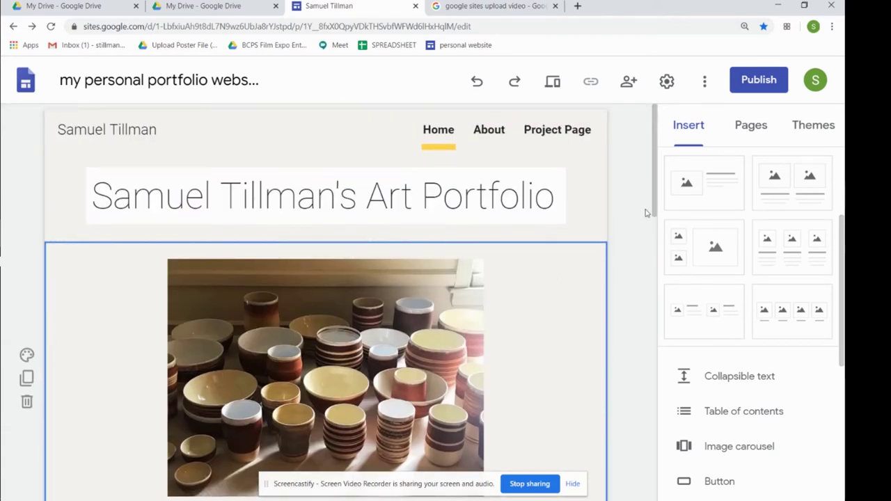
scroll(633, 276, down, 4)
Delete the two placeholder card rows beneath the Selected work heading
scroll(625, 312, down, 5)
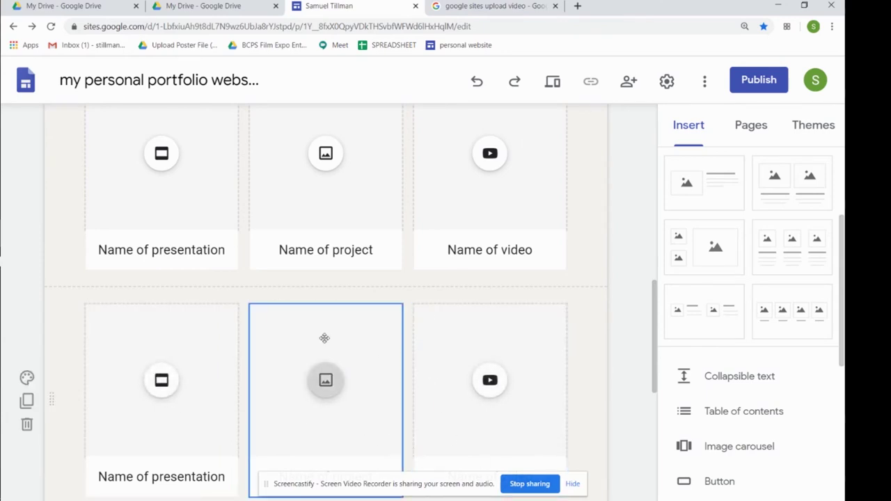
scroll(324, 341, down, 1)
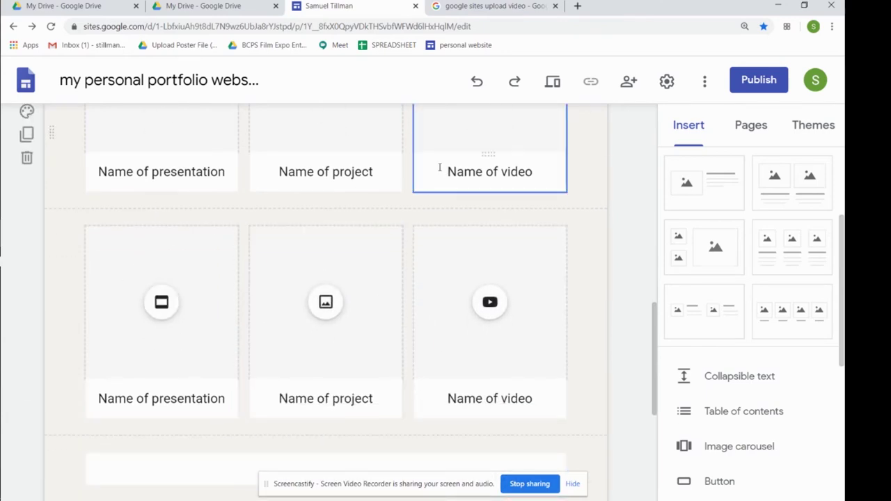
scroll(351, 215, up, 2)
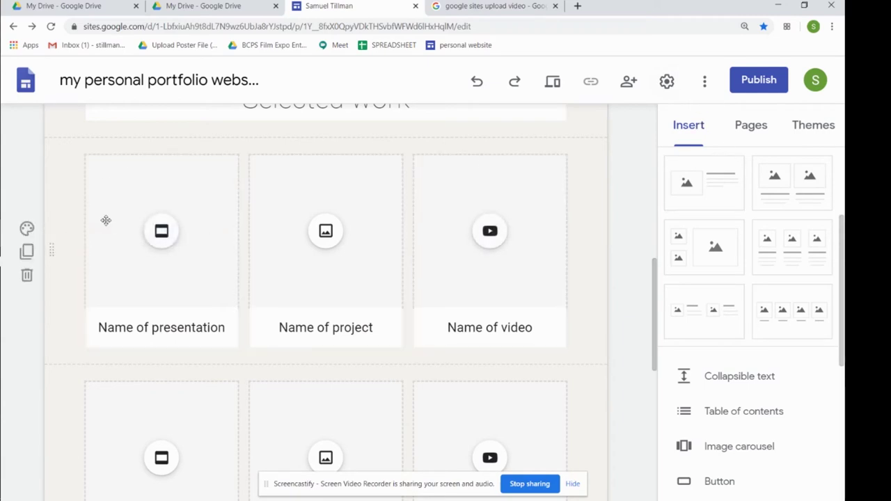
click(27, 276)
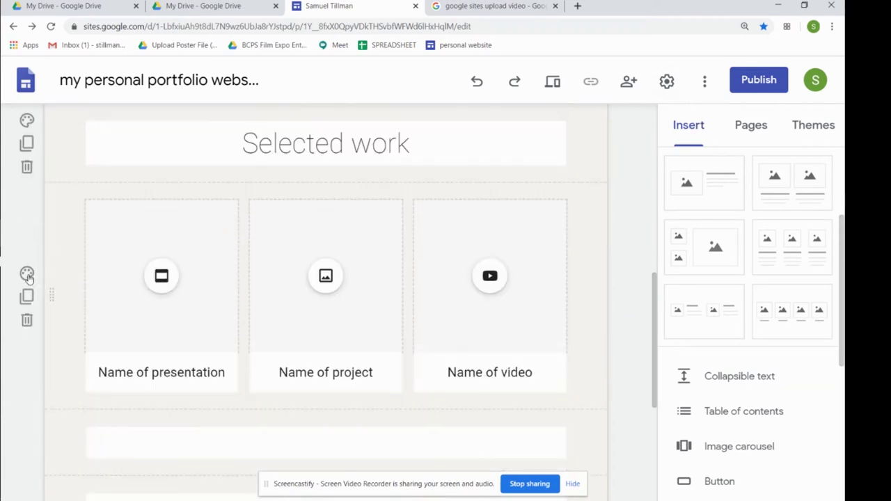
scroll(254, 266, down, 2)
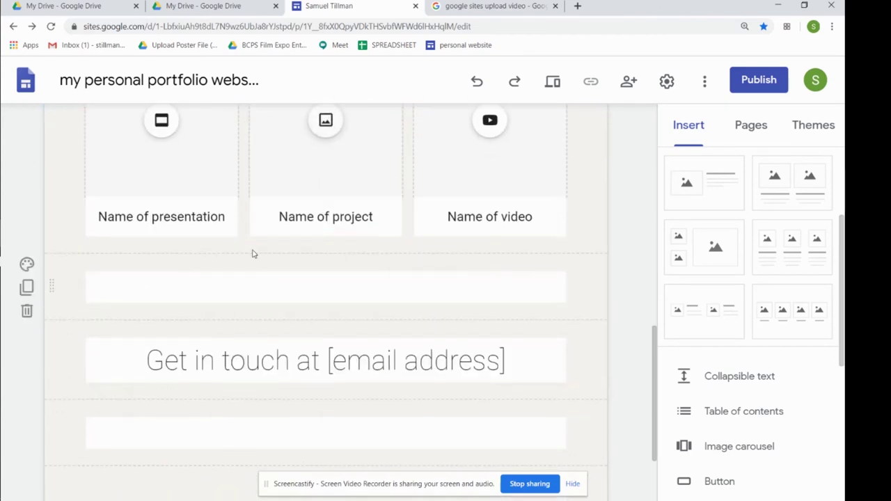
scroll(253, 252, up, 1)
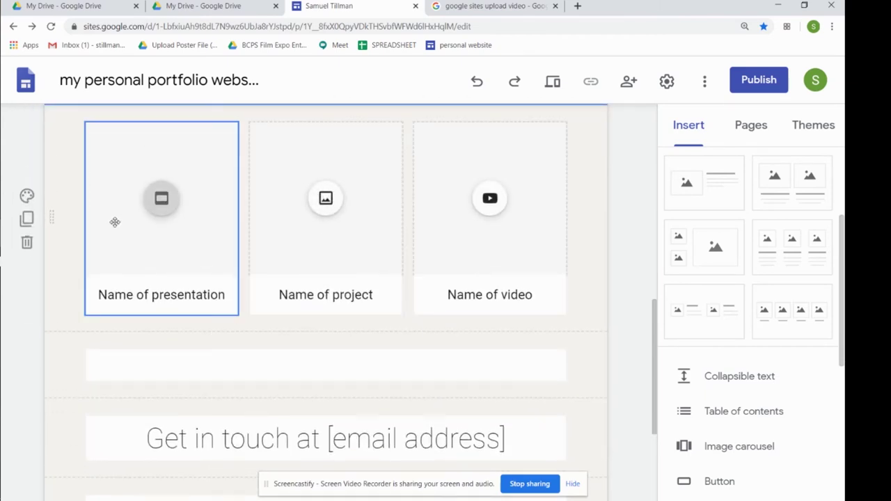
click(27, 242)
scroll(371, 259, up, 2)
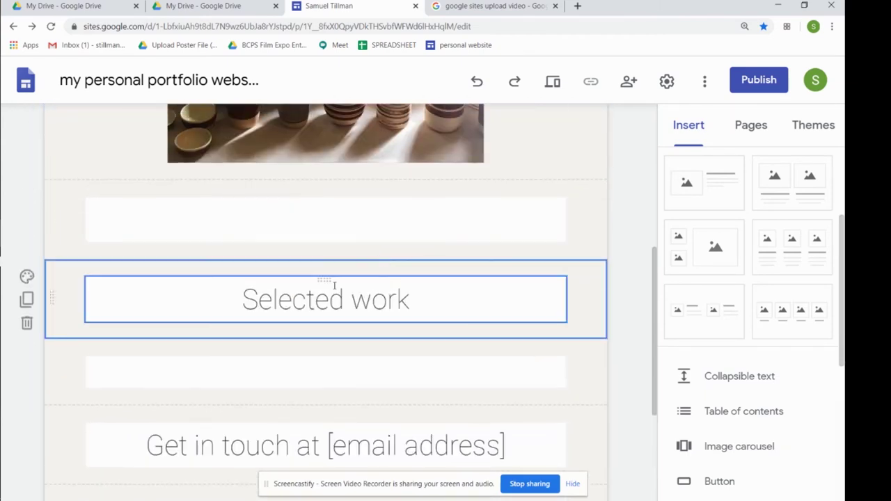
click(683, 126)
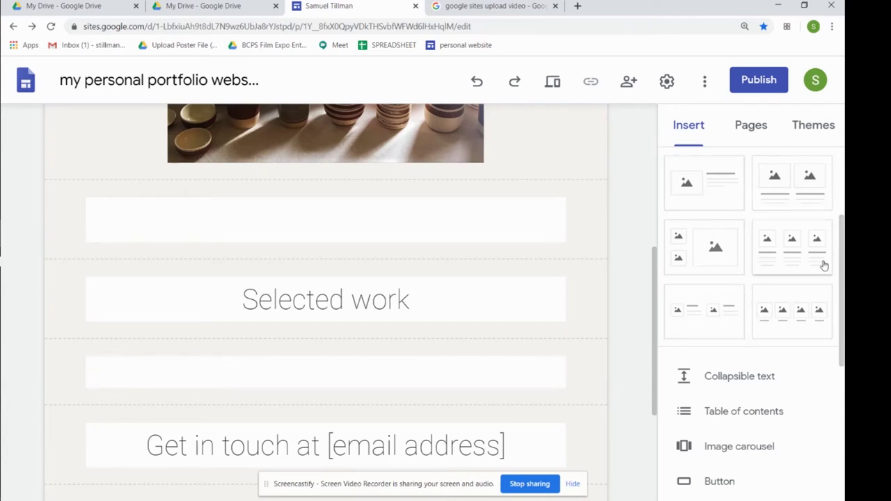
Add a four-image section below the pottery photo and open its first slot's insert choices
click(802, 317)
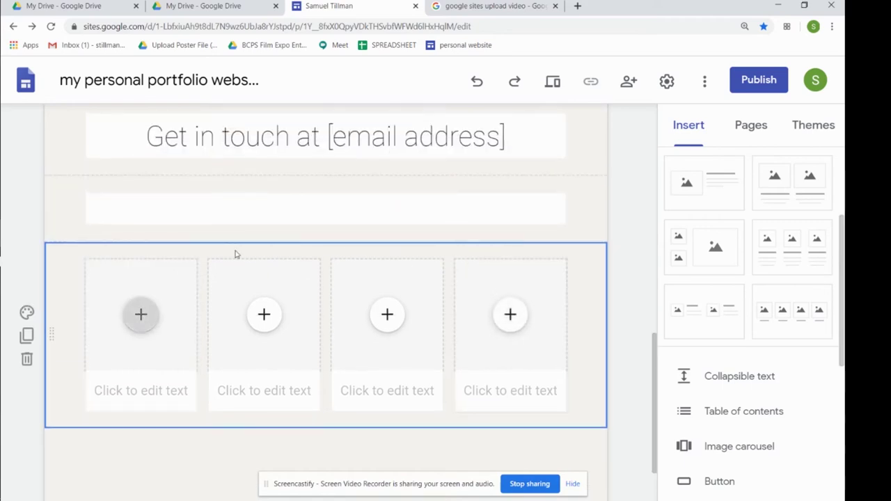
scroll(400, 275, up, 3)
scroll(355, 318, down, 4)
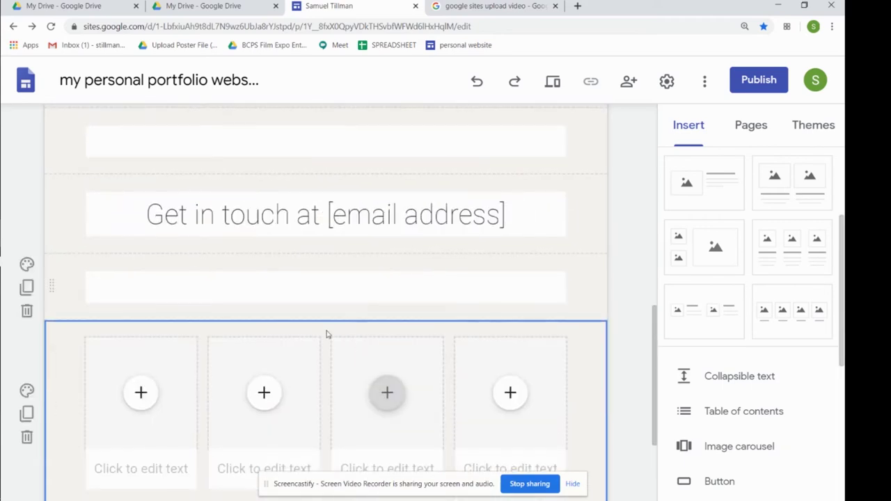
scroll(253, 332, down, 2)
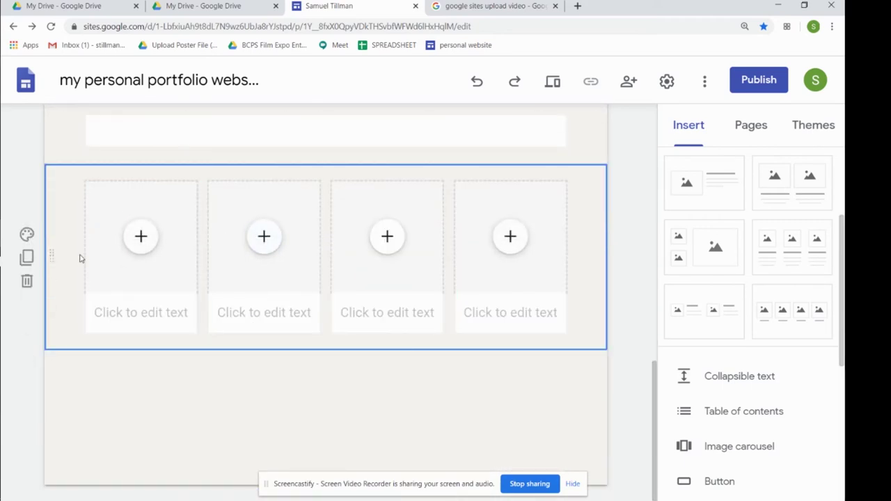
drag(658, 389, 686, 362)
drag(52, 346, 67, 209)
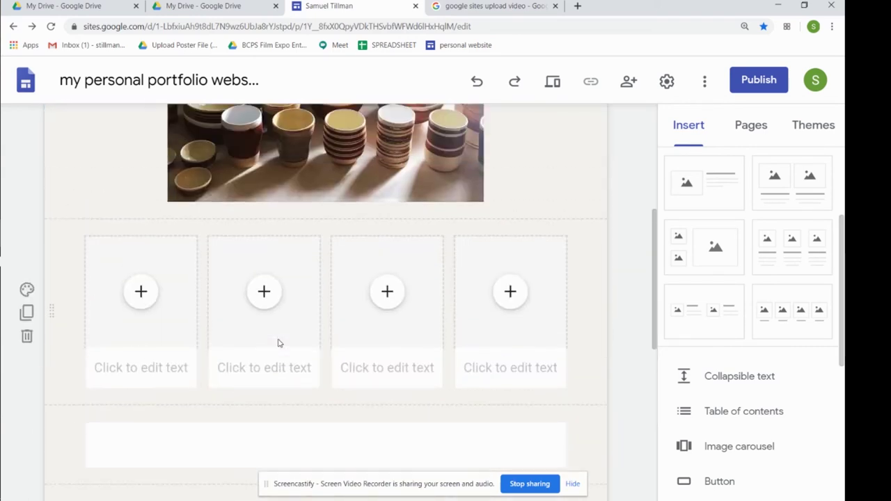
scroll(506, 189, up, 2)
scroll(323, 226, up, 3)
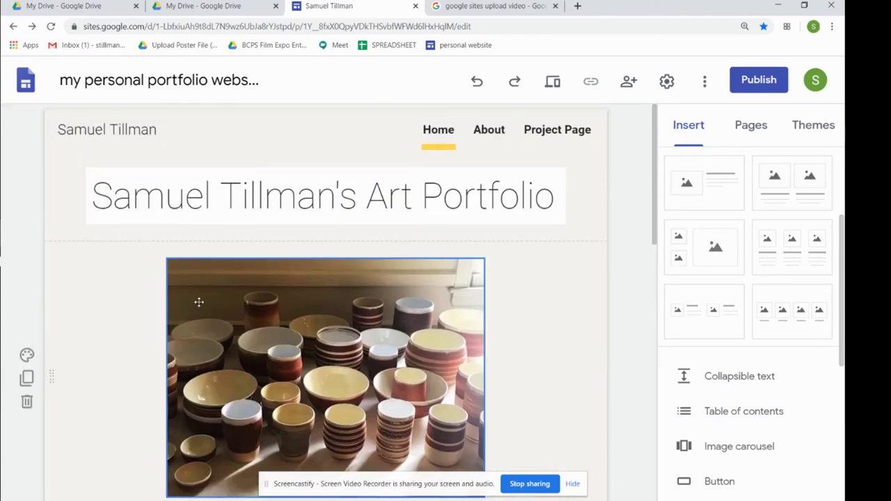
scroll(348, 340, down, 5)
click(140, 277)
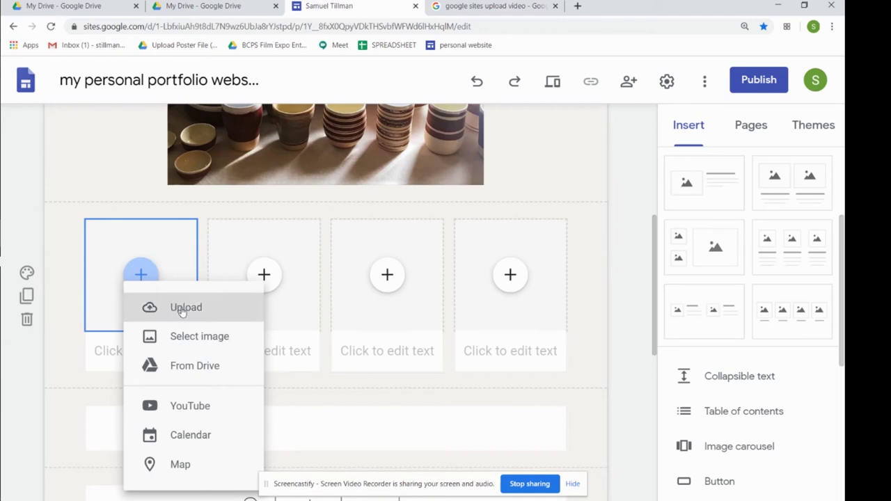
click(211, 340)
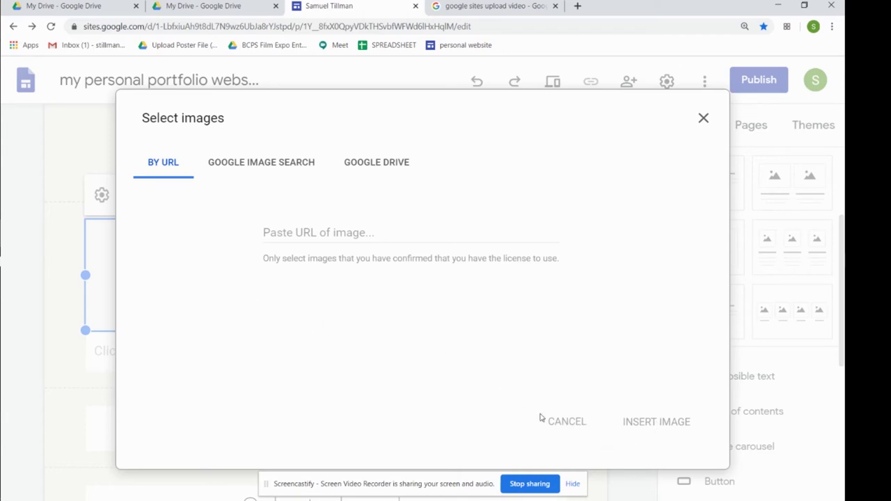
click(558, 423)
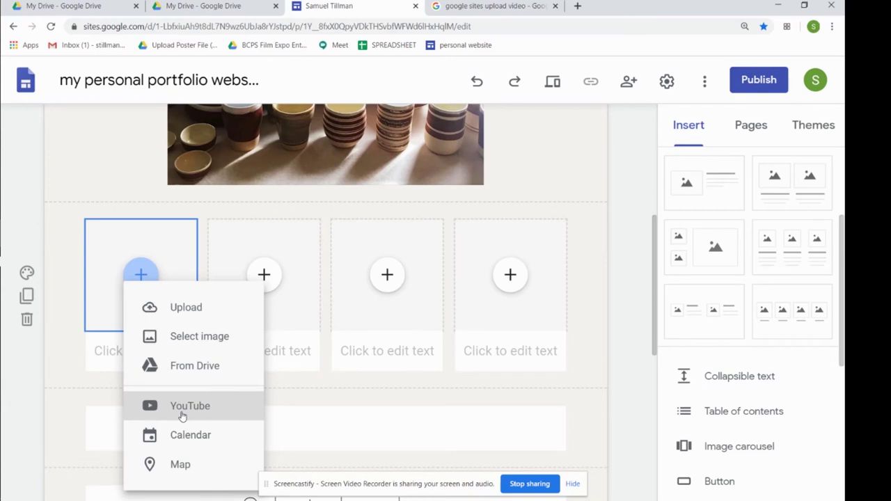
Upload GSWQ7235.JPG from Documents > Etsy > OTHER PICS into the first gallery tile
click(177, 310)
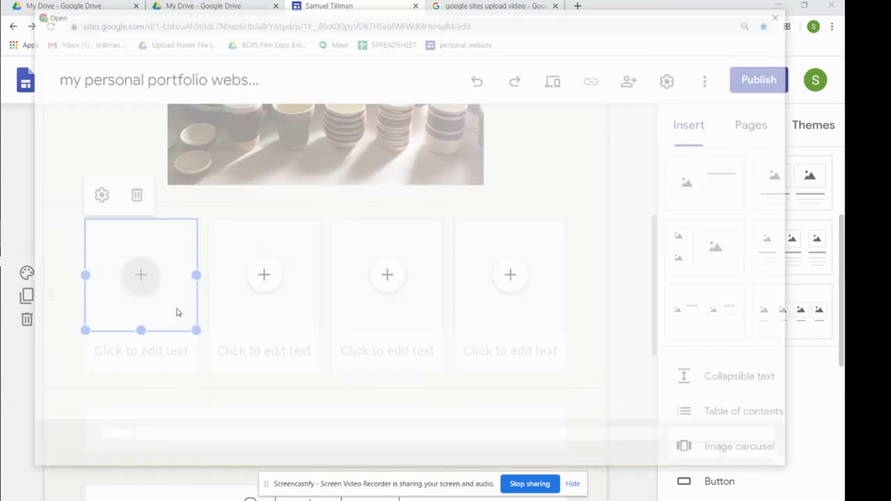
drag(235, 337, 171, 103)
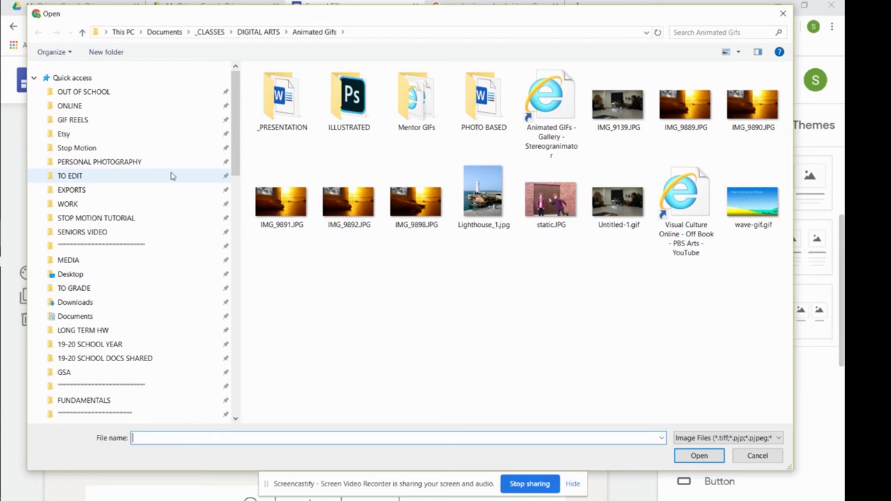
click(108, 164)
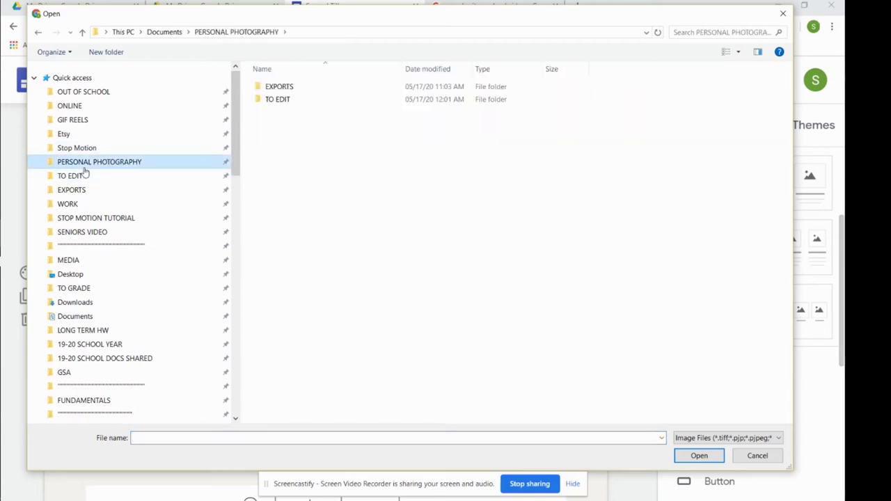
click(103, 133)
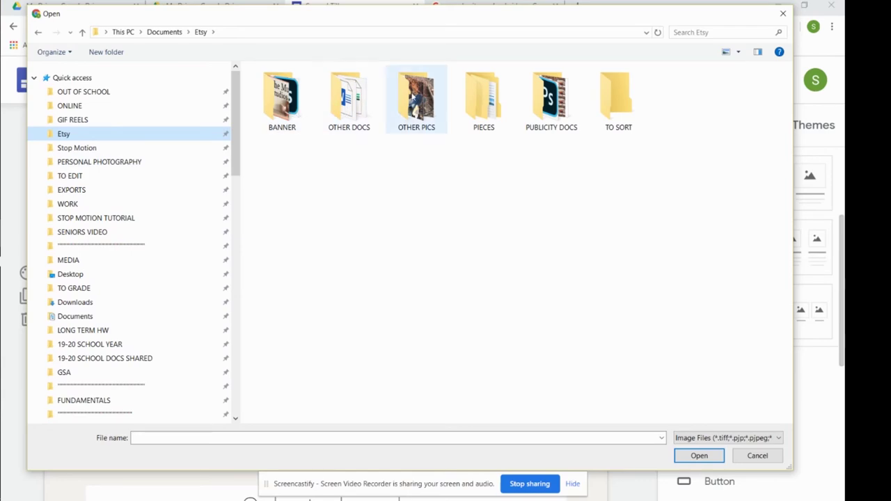
double_click(416, 101)
click(579, 254)
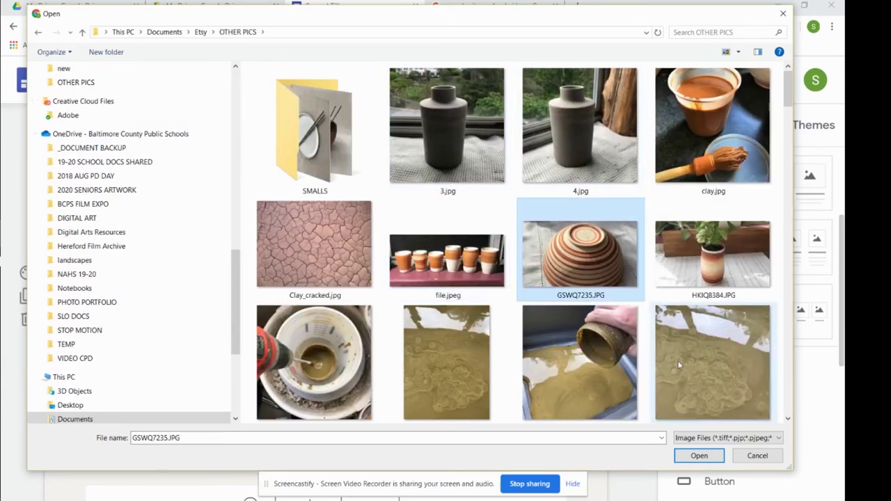
click(699, 456)
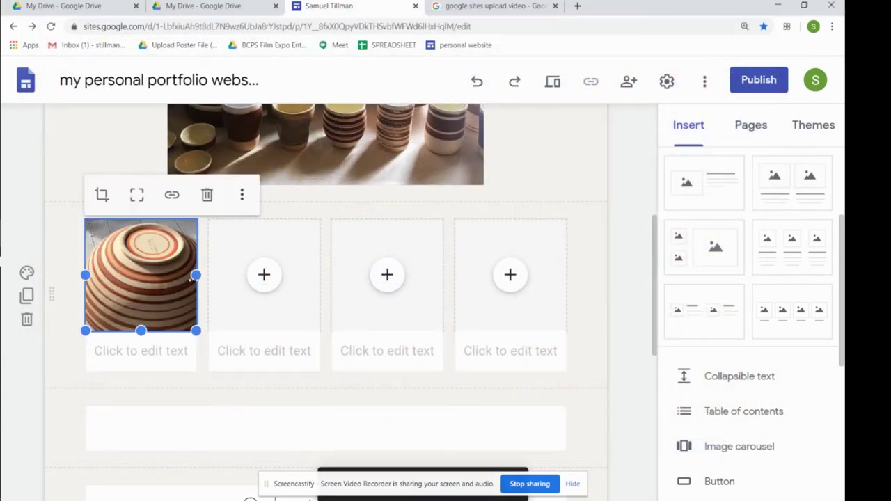
Upload the cups photo file.jpeg into the second gallery slot
click(265, 277)
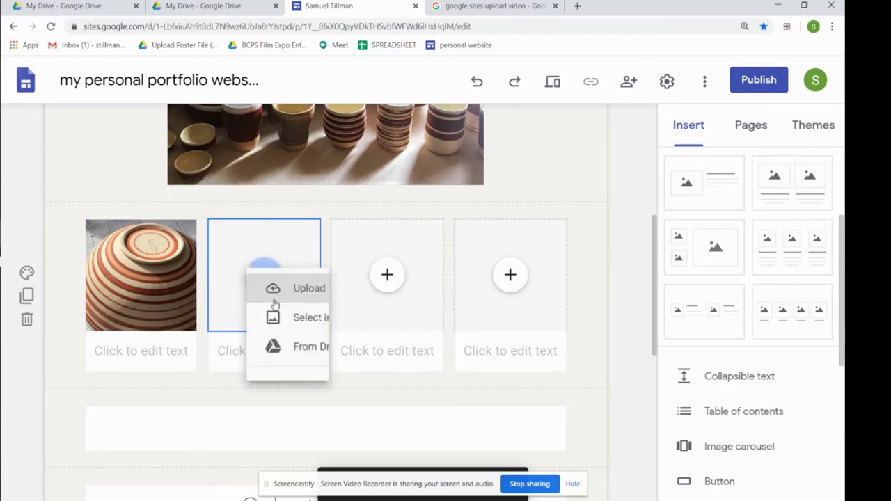
click(327, 309)
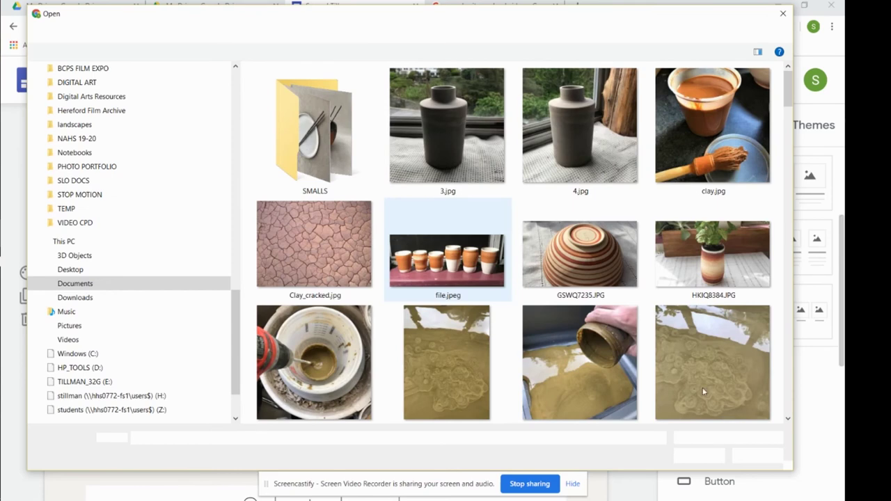
click(451, 254)
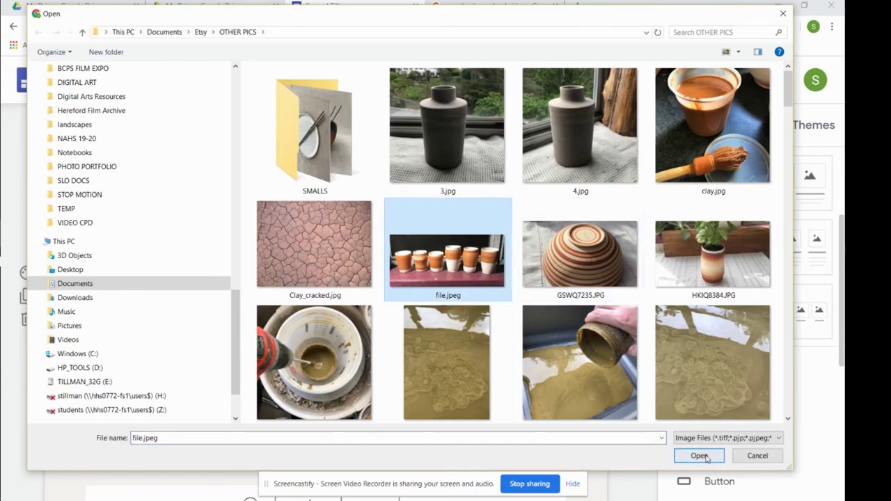
click(699, 455)
Upload the pottery-room photo IMG_2184.JPG into the third gallery slot
click(386, 277)
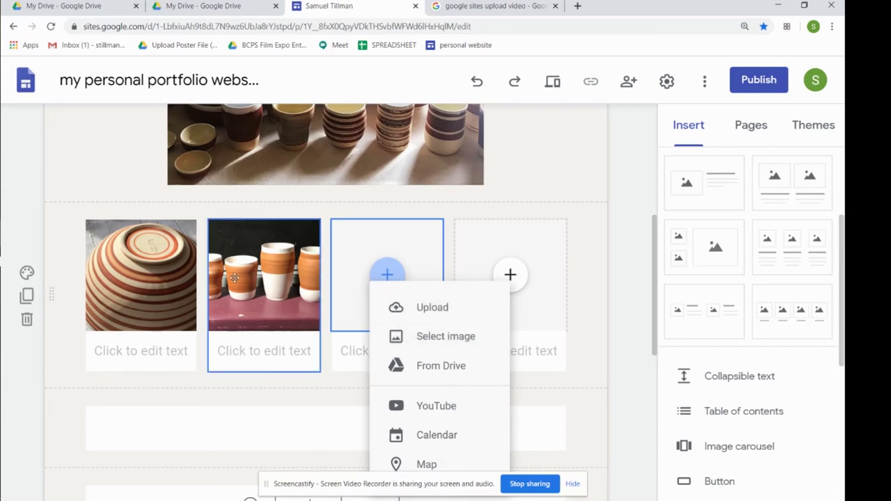
click(556, 301)
click(507, 272)
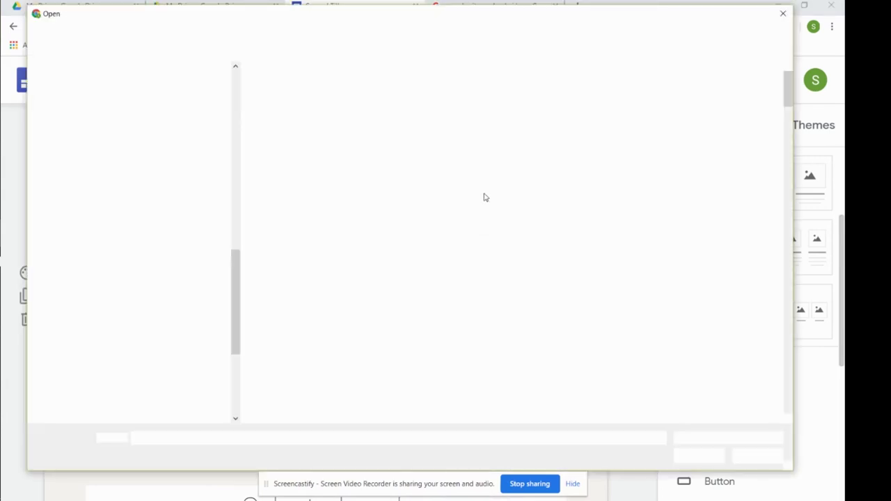
scroll(578, 243, down, 5)
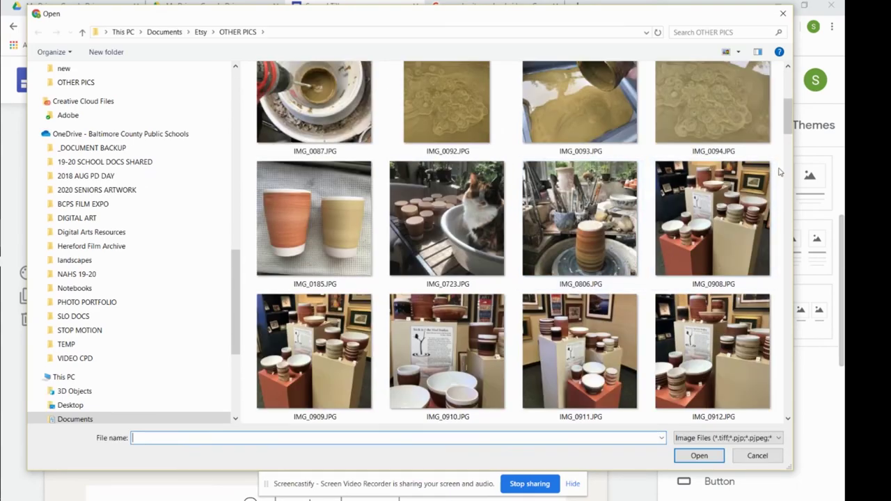
drag(787, 126, 786, 263)
click(448, 184)
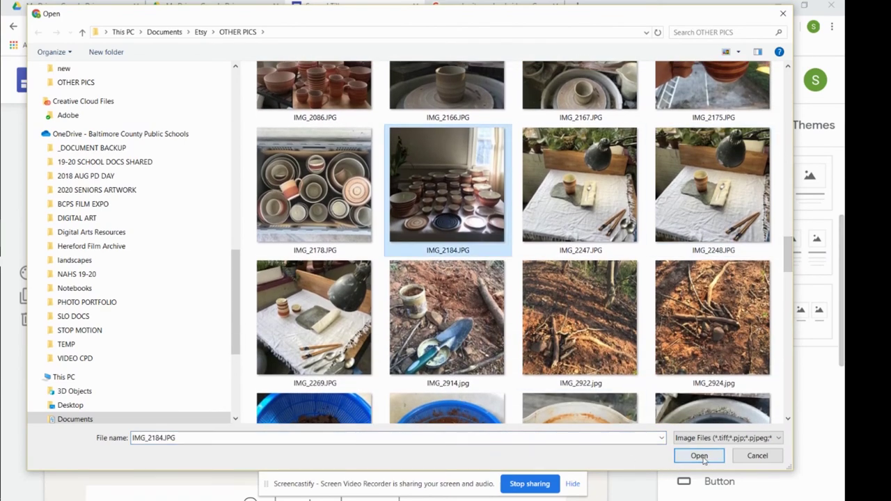
click(699, 455)
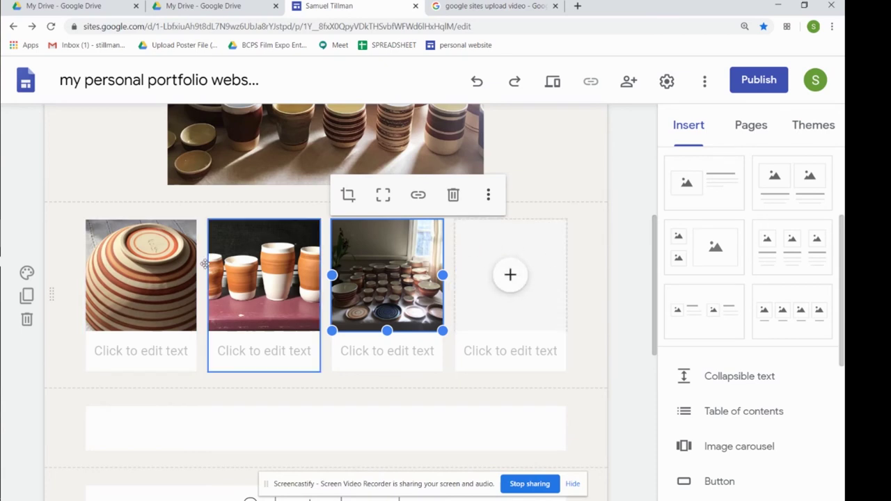
click(526, 246)
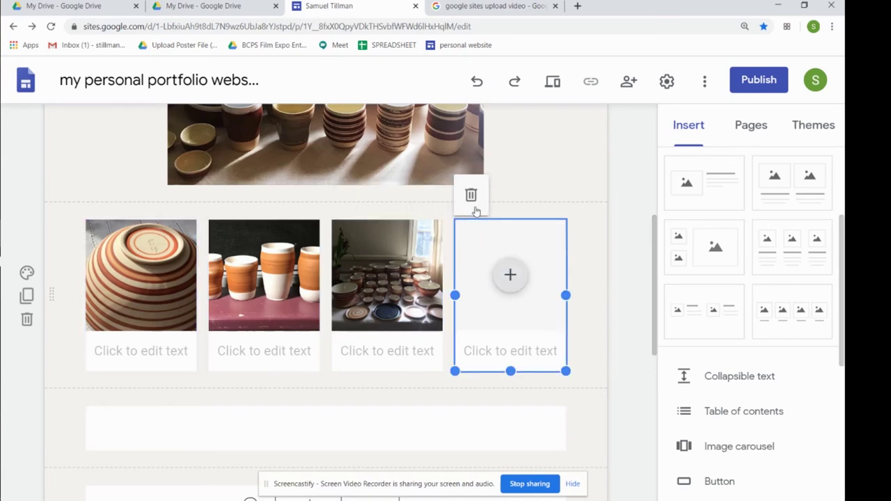
Delete the empty fourth slot and order the photos bowl, cups, then pottery table
key(Delete)
drag(430, 277, 488, 286)
drag(275, 276, 320, 281)
click(522, 270)
mouse_move(524, 295)
mouse_down()
mouse_move(563, 302)
mouse_move(508, 294)
mouse_move(524, 295)
mouse_up()
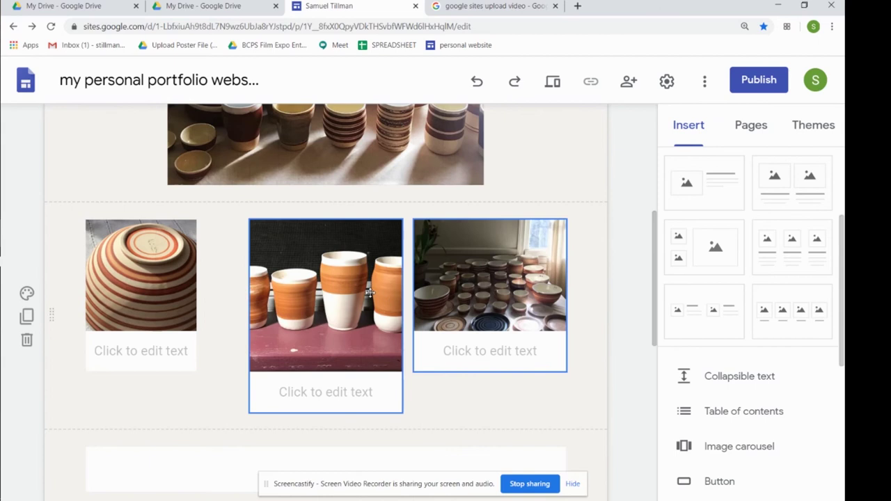
click(341, 288)
Resize the three photos so the cups image is the widest one in the middle
click(120, 308)
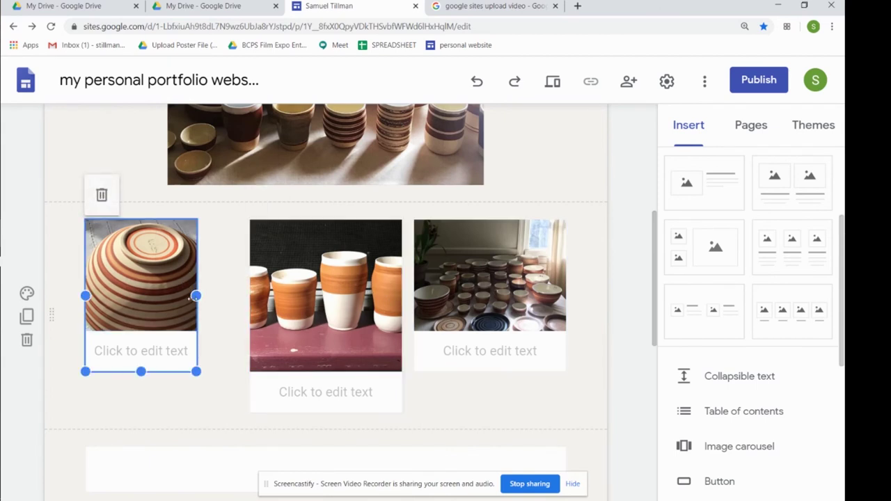
mouse_move(196, 296)
mouse_down()
mouse_move(169, 295)
mouse_move(211, 305)
mouse_move(196, 296)
mouse_up()
click(313, 273)
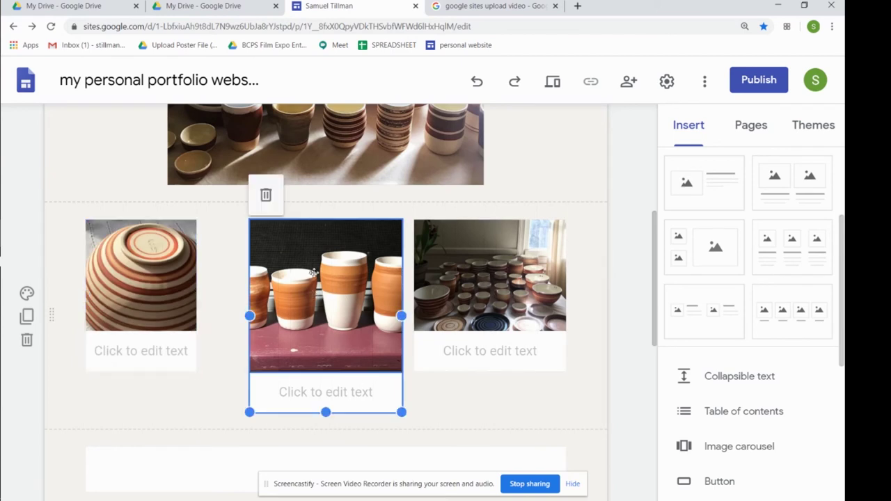
drag(250, 316, 208, 314)
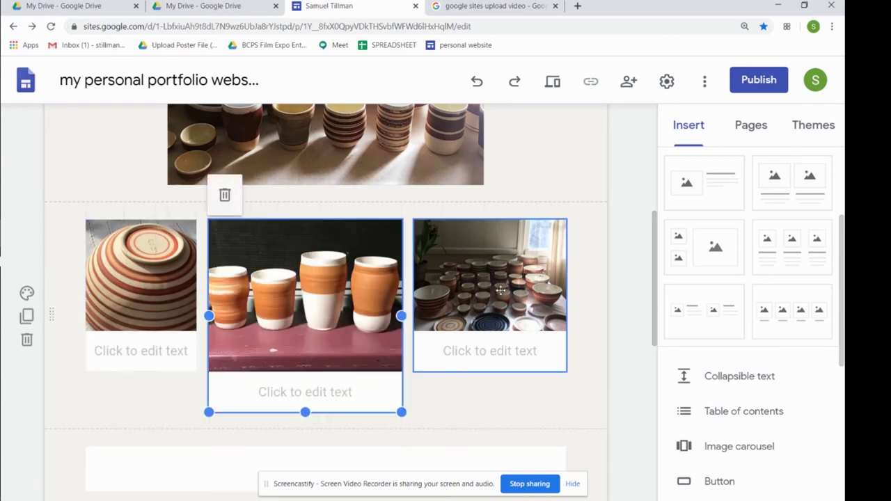
click(435, 292)
drag(413, 296, 558, 285)
click(379, 279)
drag(401, 316, 445, 311)
scroll(556, 291, up, 3)
scroll(556, 290, down, 3)
Remove the blank section and the Selected work section from under the gallery
click(431, 399)
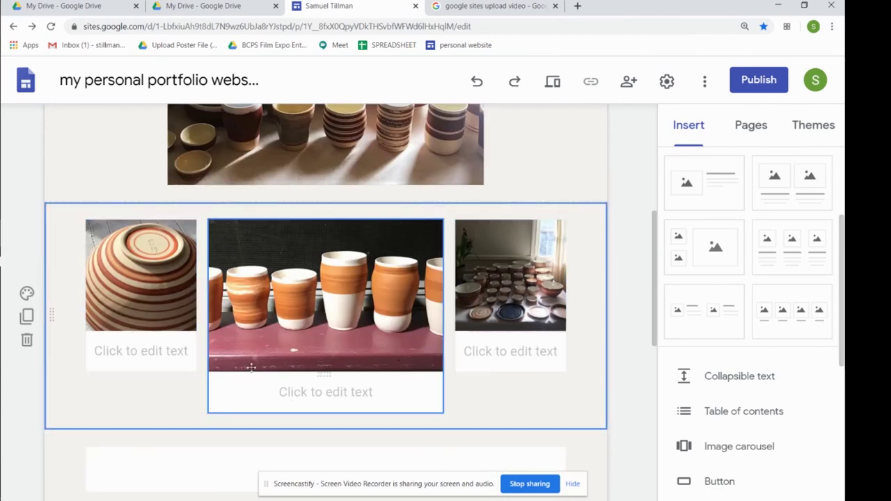
scroll(517, 338, down, 3)
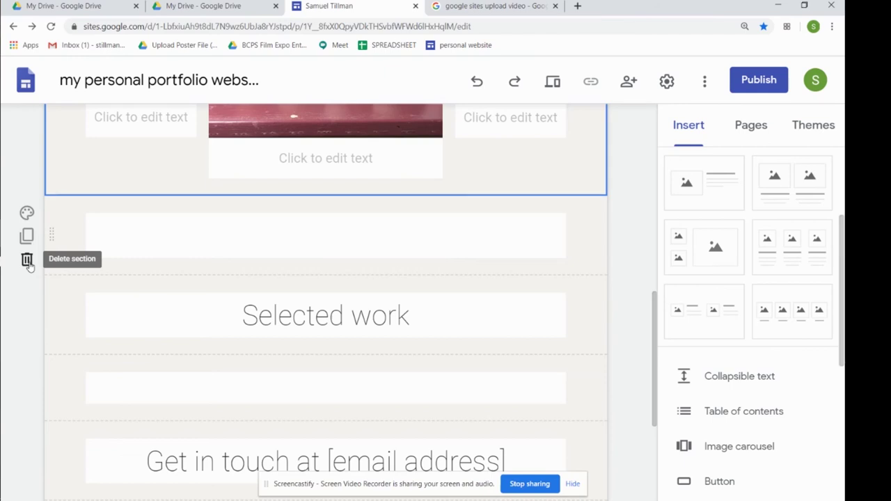
click(27, 260)
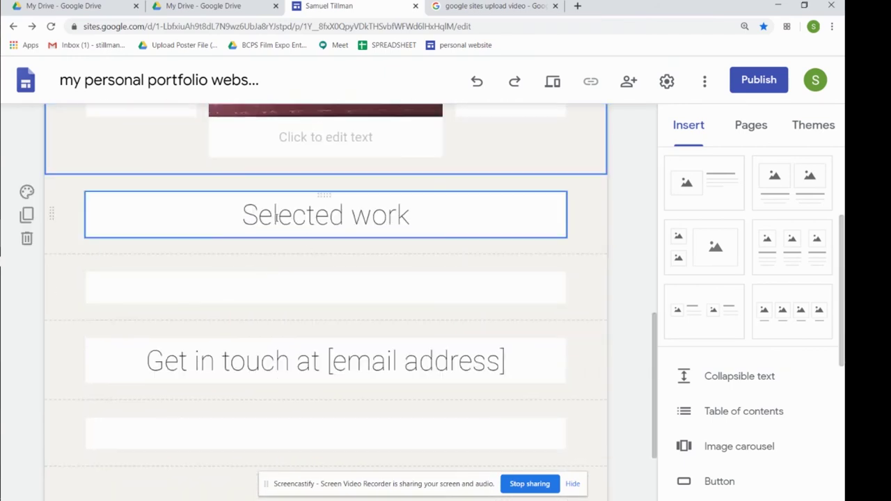
click(26, 238)
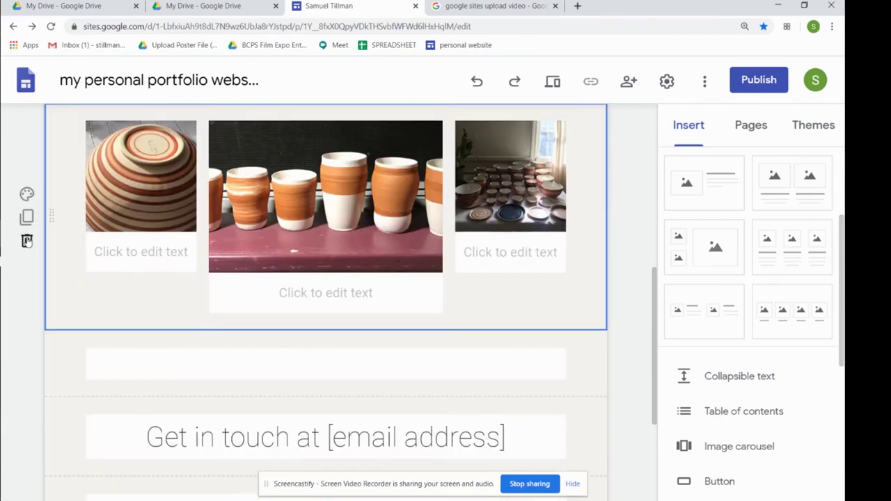
scroll(222, 244, down, 3)
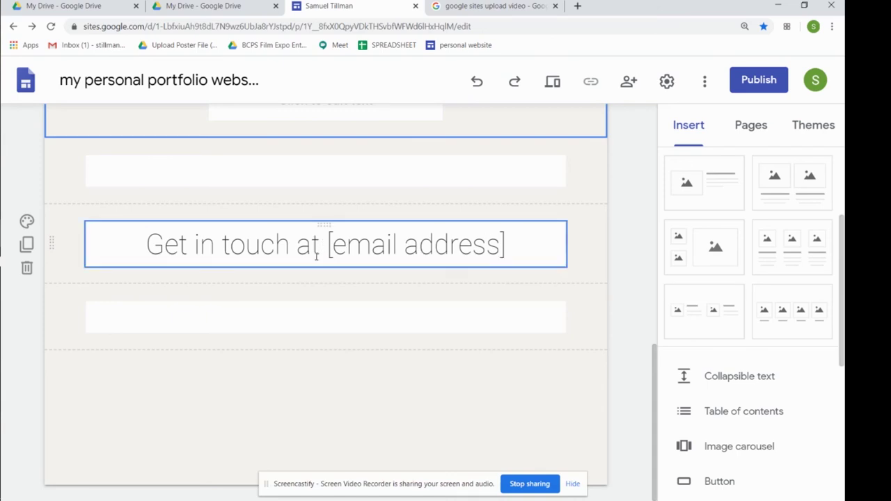
Replace the [email address] placeholder after 'Get in touch at' with the owner's school e-mail address
drag(330, 246, 502, 255)
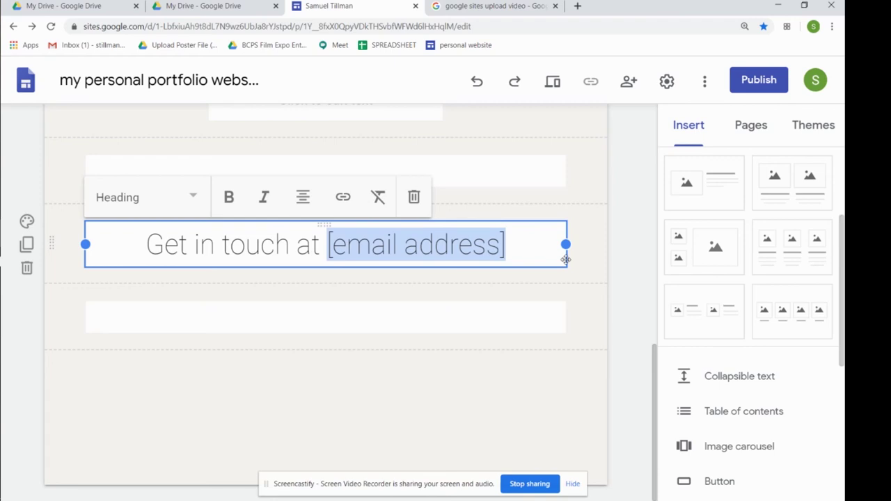
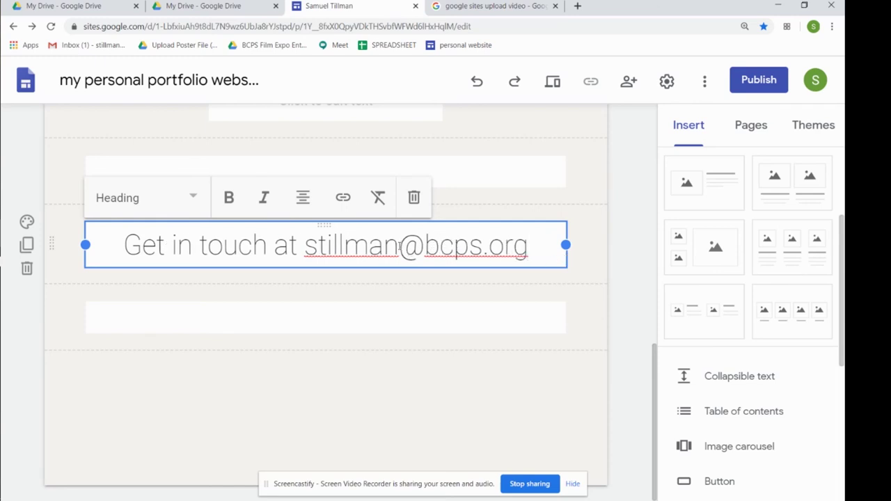
click(449, 394)
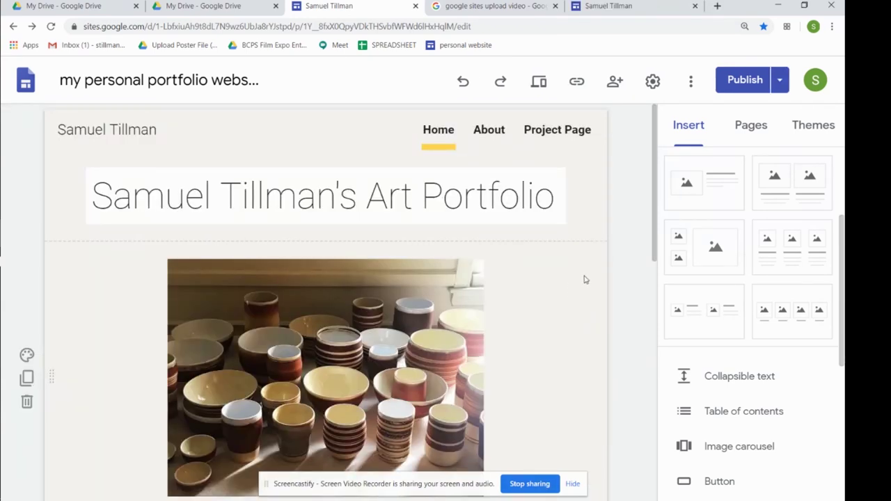
click(538, 83)
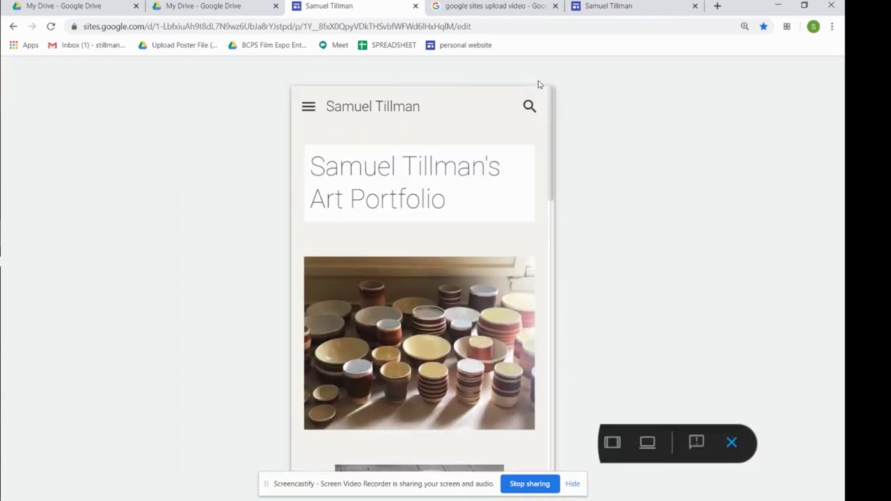
scroll(508, 228, down, 5)
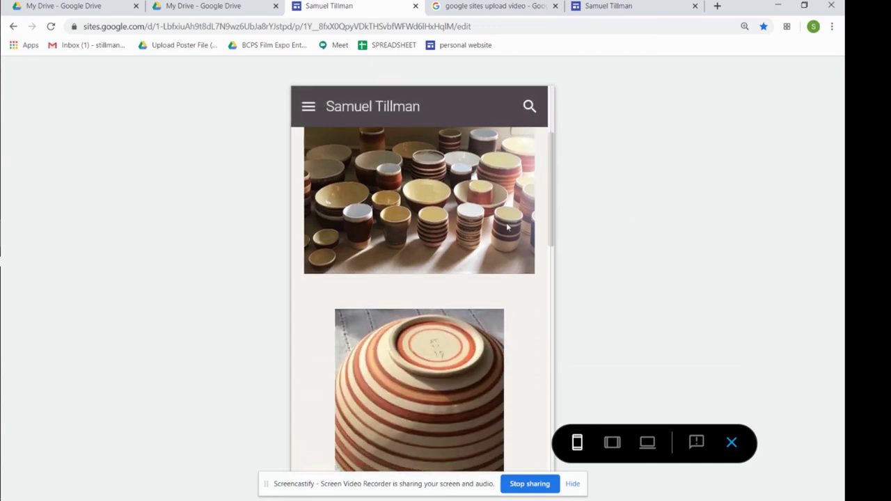
drag(547, 217, 553, 124)
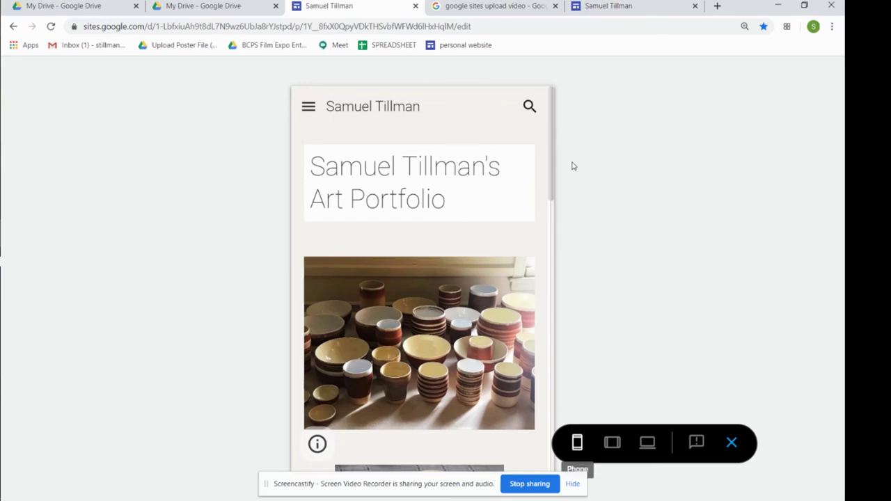
click(612, 443)
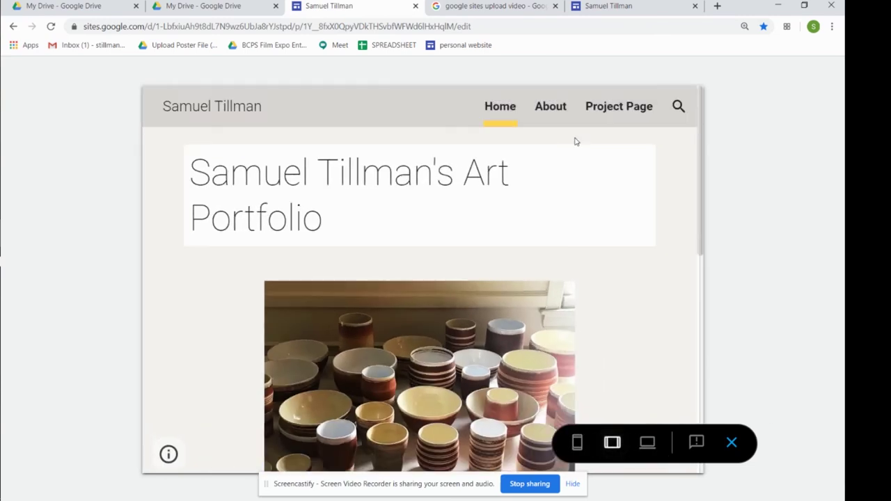
drag(703, 145, 718, 177)
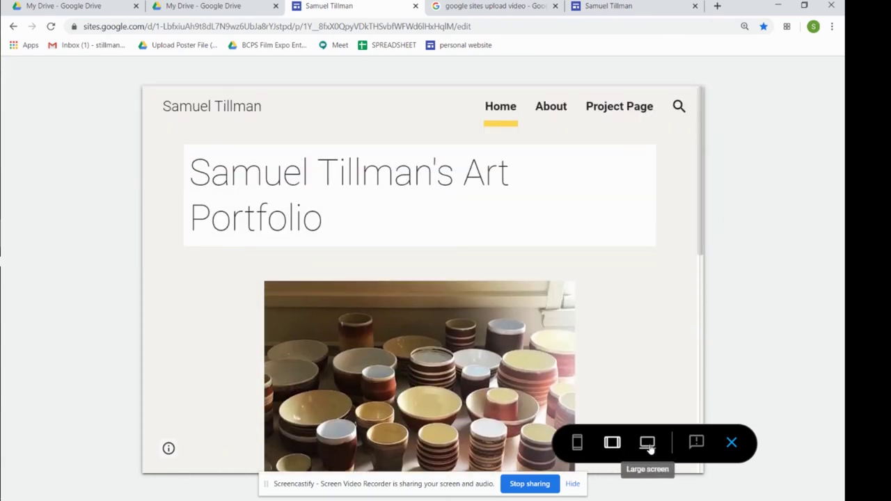
click(648, 442)
drag(840, 149, 841, 380)
scroll(803, 185, up, 10)
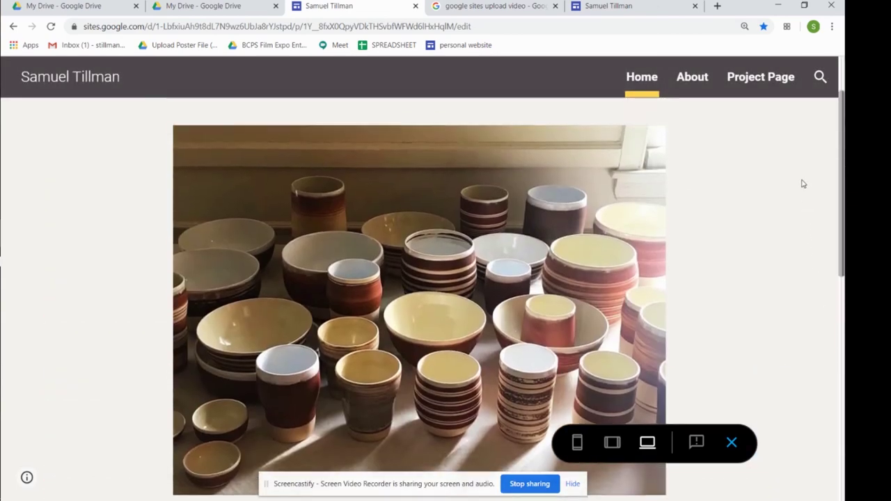
click(732, 443)
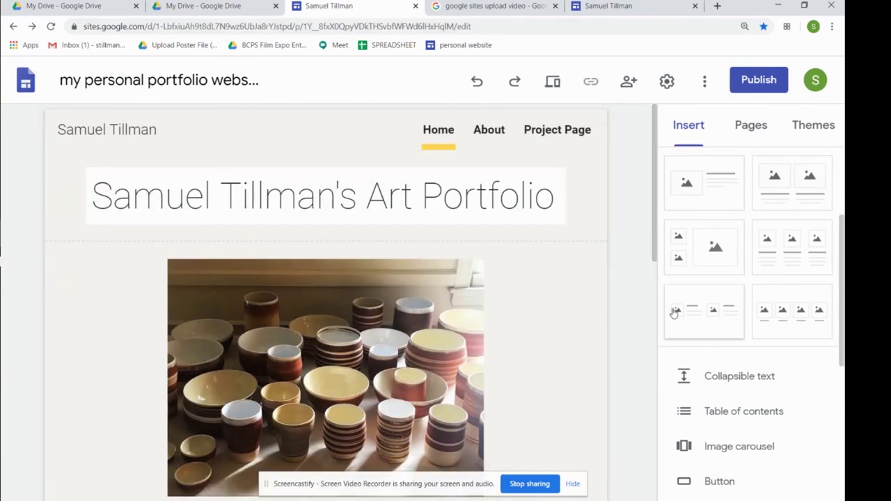
Publish the site after checking its web address and district-wide viewer setting
click(758, 80)
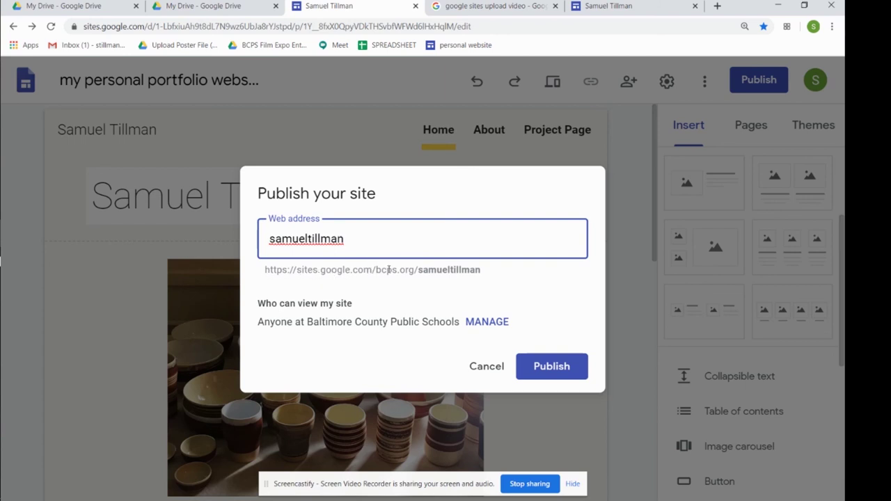
drag(420, 271, 479, 273)
click(494, 275)
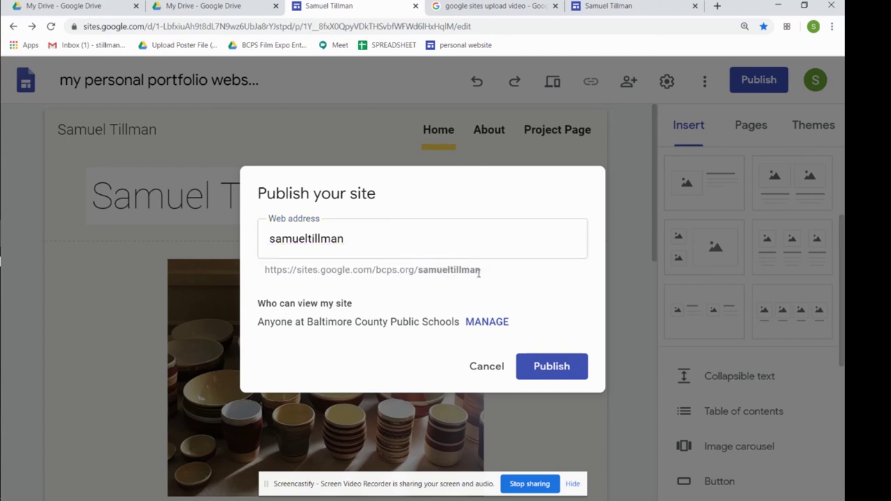
click(372, 238)
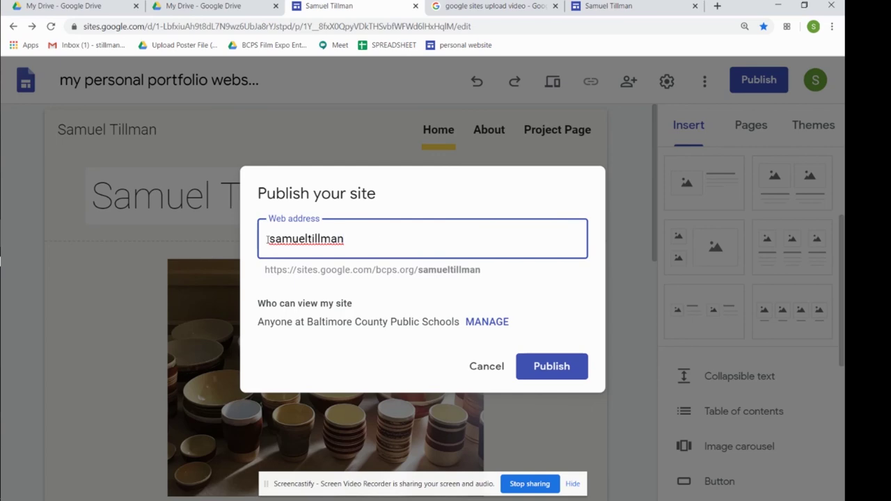
click(535, 366)
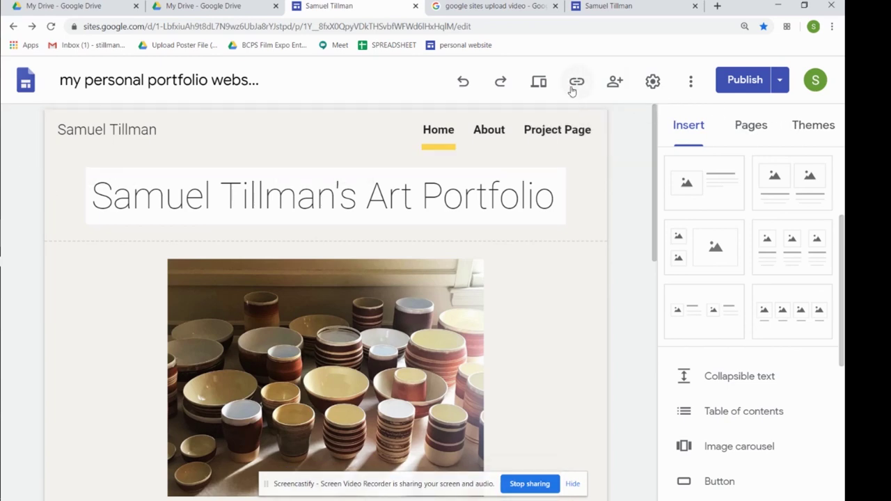
Copy the published portfolio site's link from the Published site link dialog
click(574, 86)
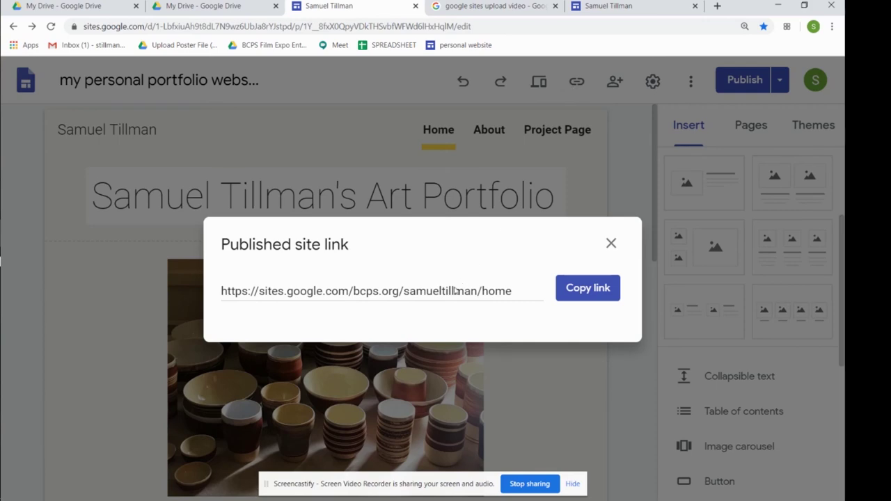
click(586, 294)
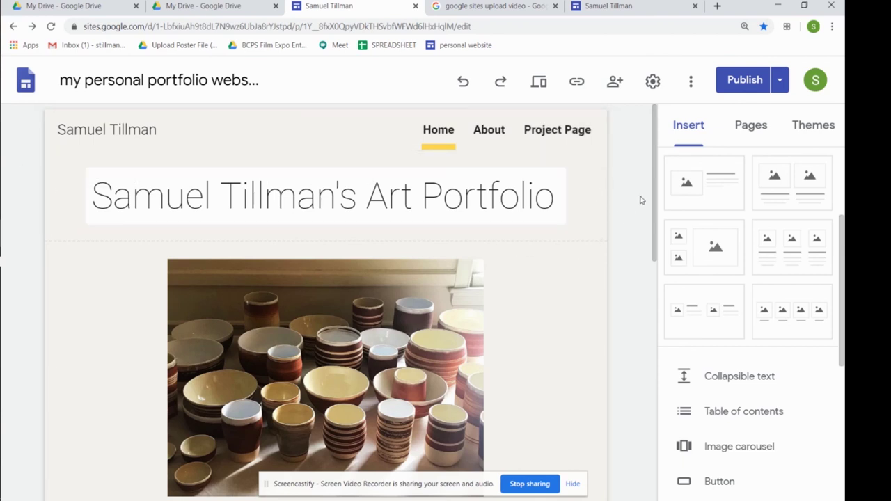
scroll(644, 249, down, 4)
scroll(641, 315, down, 3)
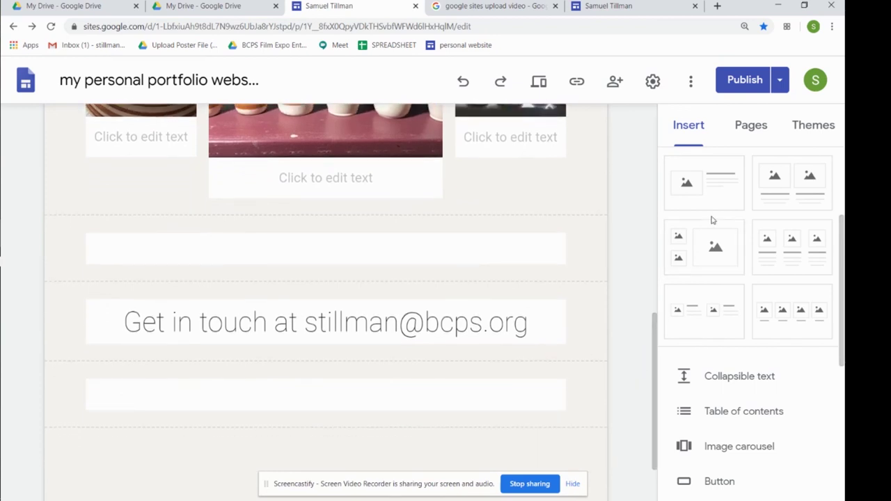
scroll(755, 341, down, 2)
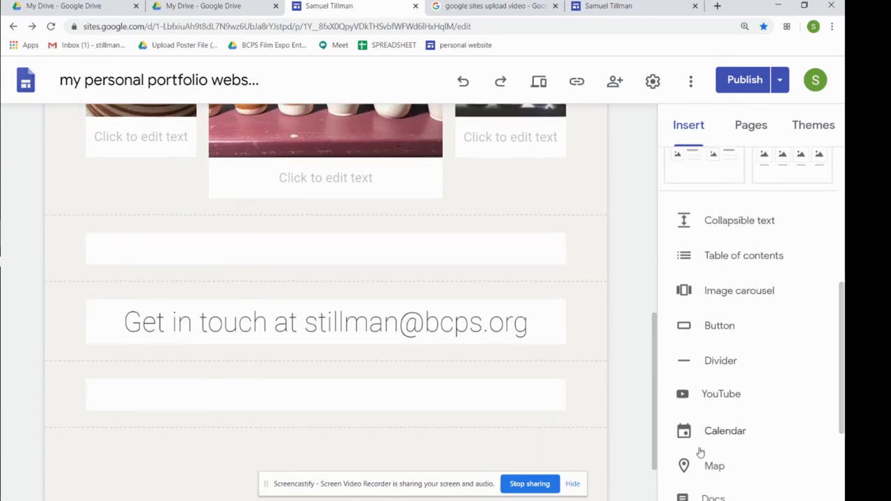
click(461, 257)
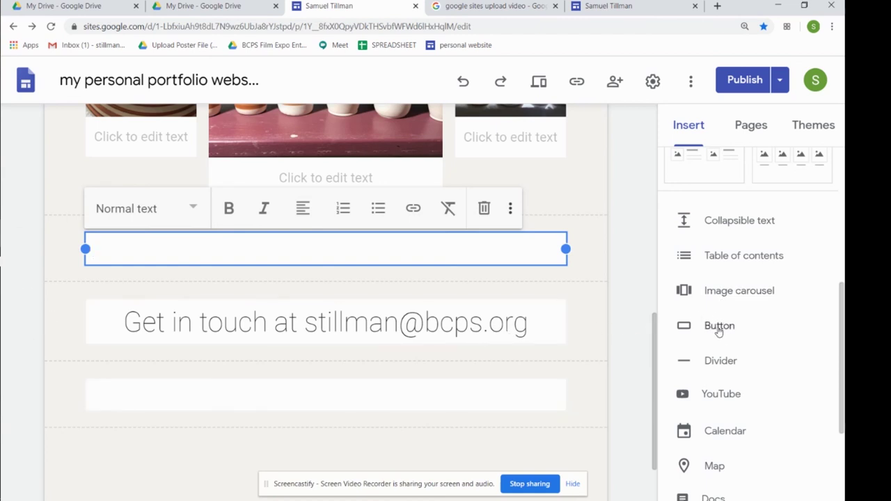
scroll(760, 378, down, 2)
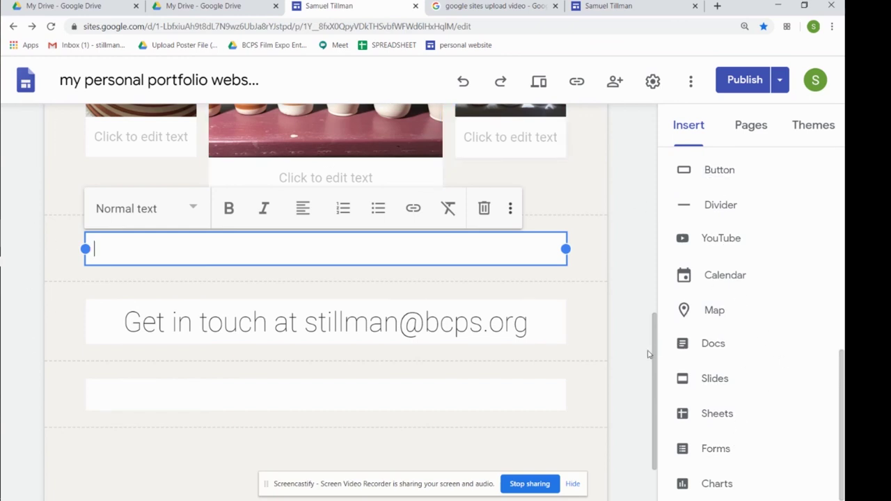
drag(657, 369, 666, 137)
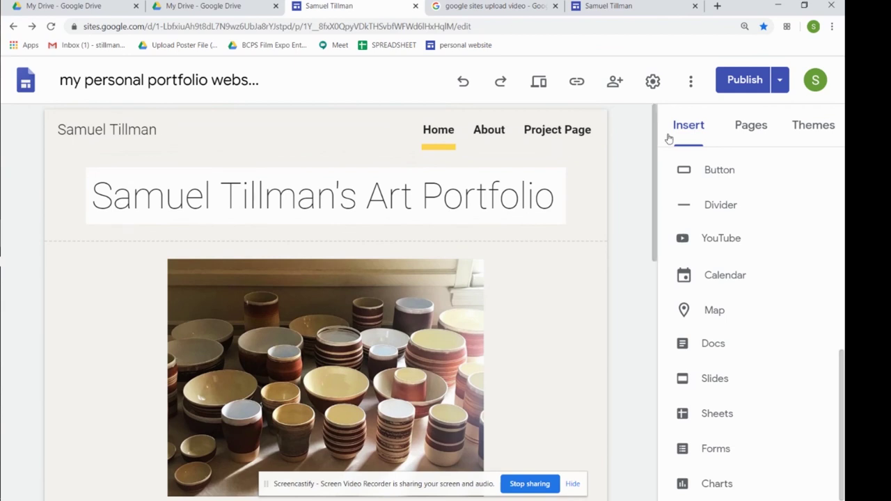
drag(655, 150, 645, 258)
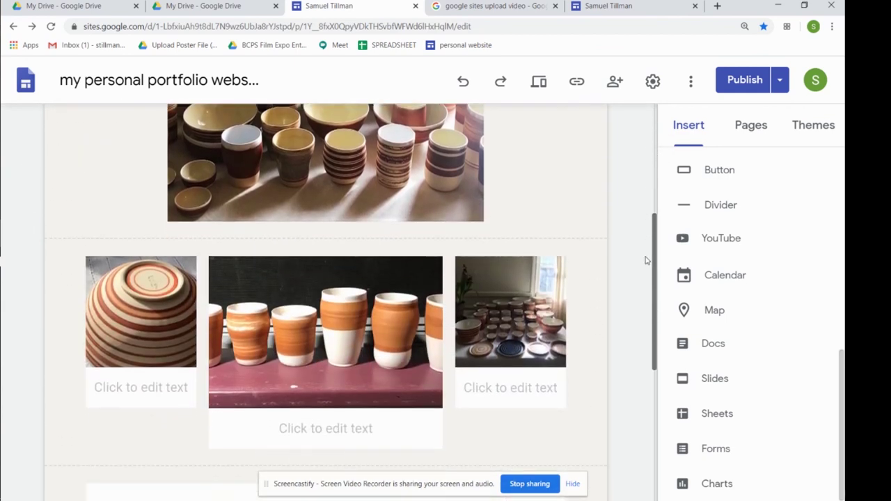
key(Home)
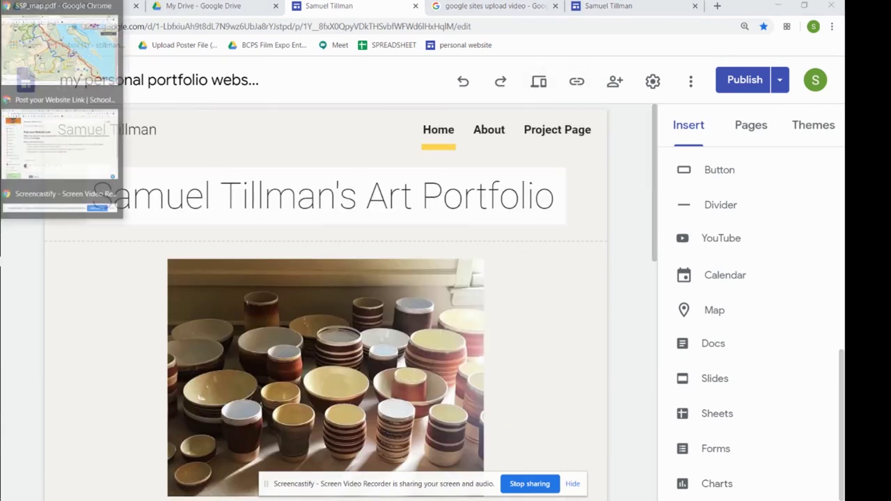
Paste the published portfolio link into a reply on Schoology's Post your Website Link discussion
click(80, 132)
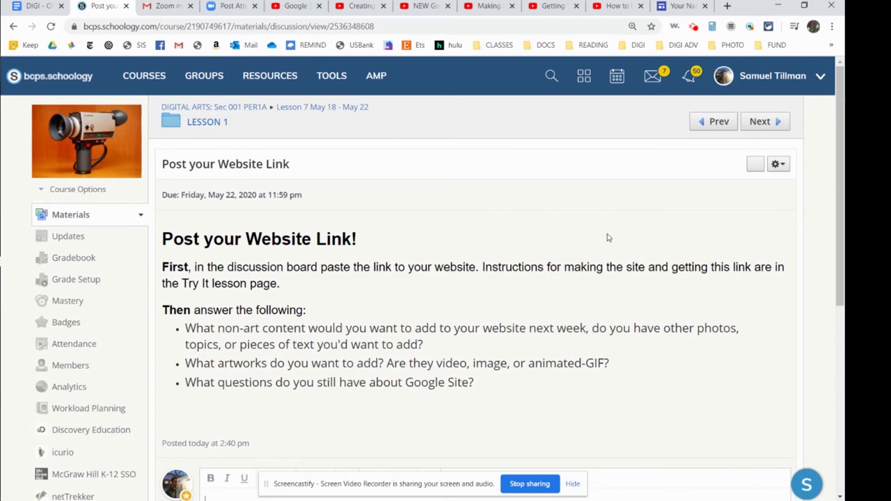
scroll(632, 215, down, 3)
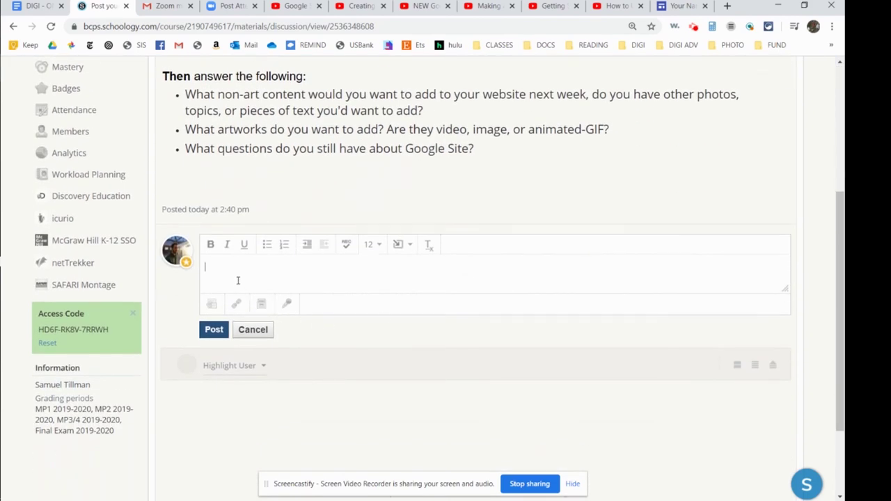
click(224, 265)
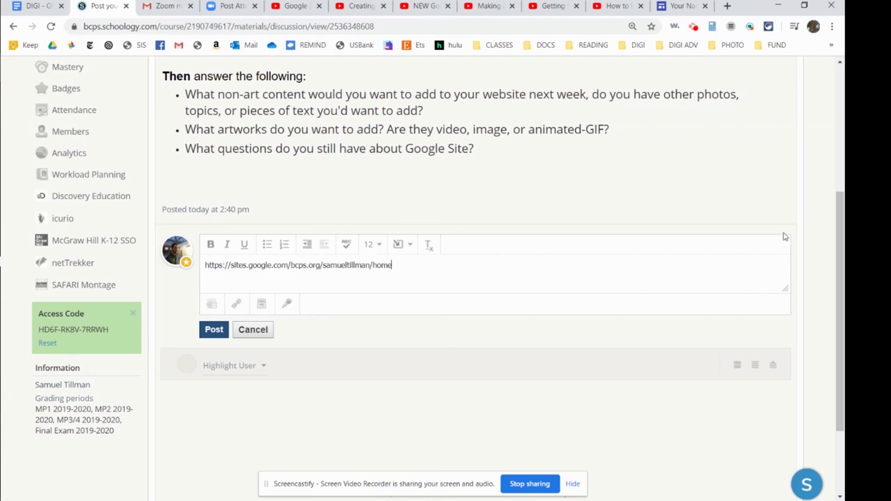
scroll(837, 261, up, 1)
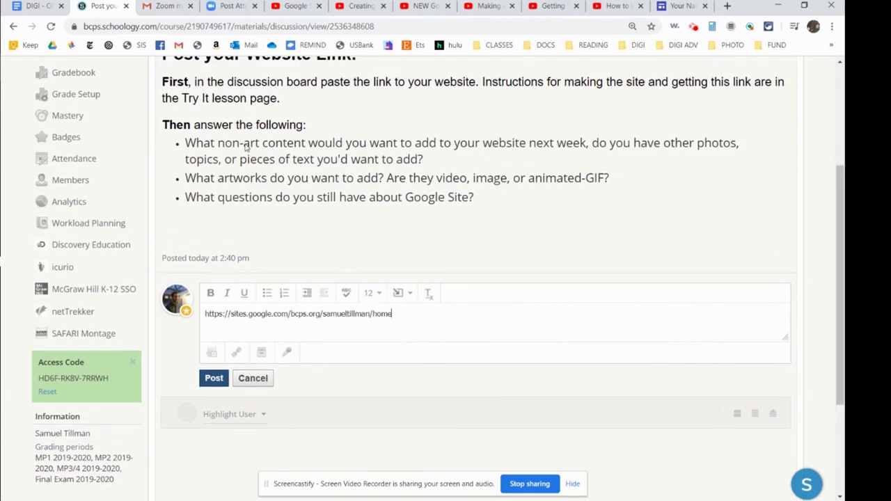